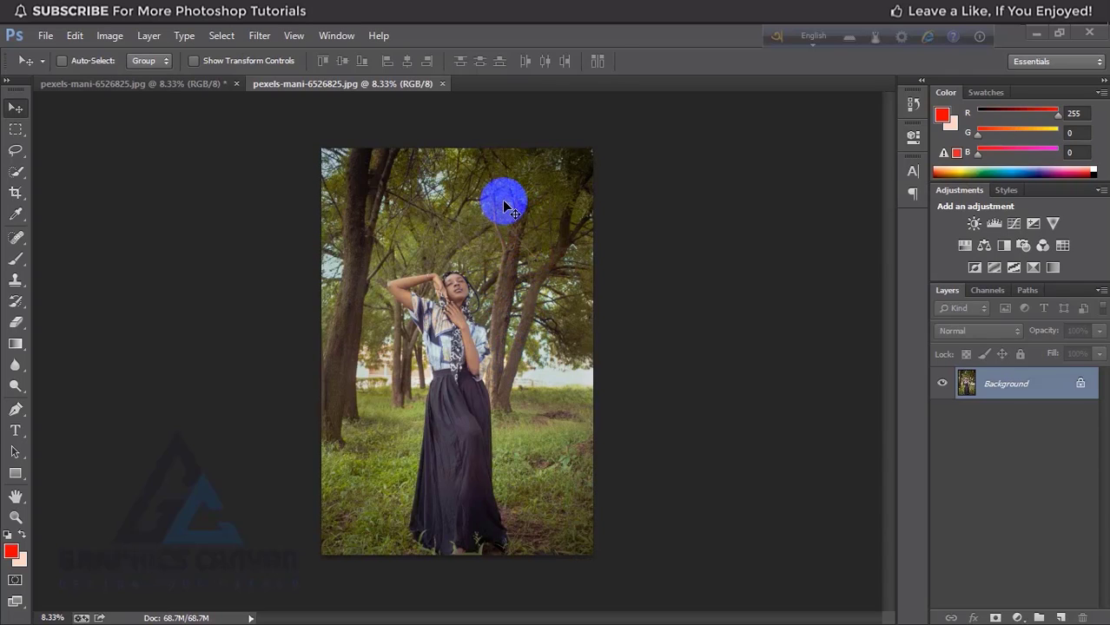
Compare the finished blurred-background version of the portrait with the original photo
key(ctrl+Tab)
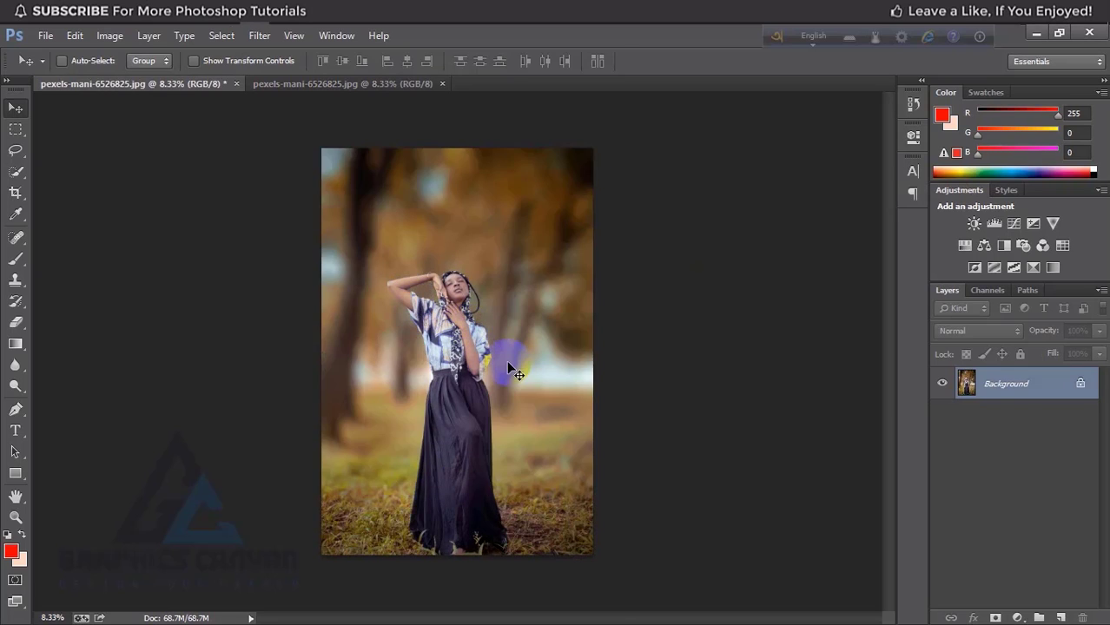
scroll(462, 327, up, 5)
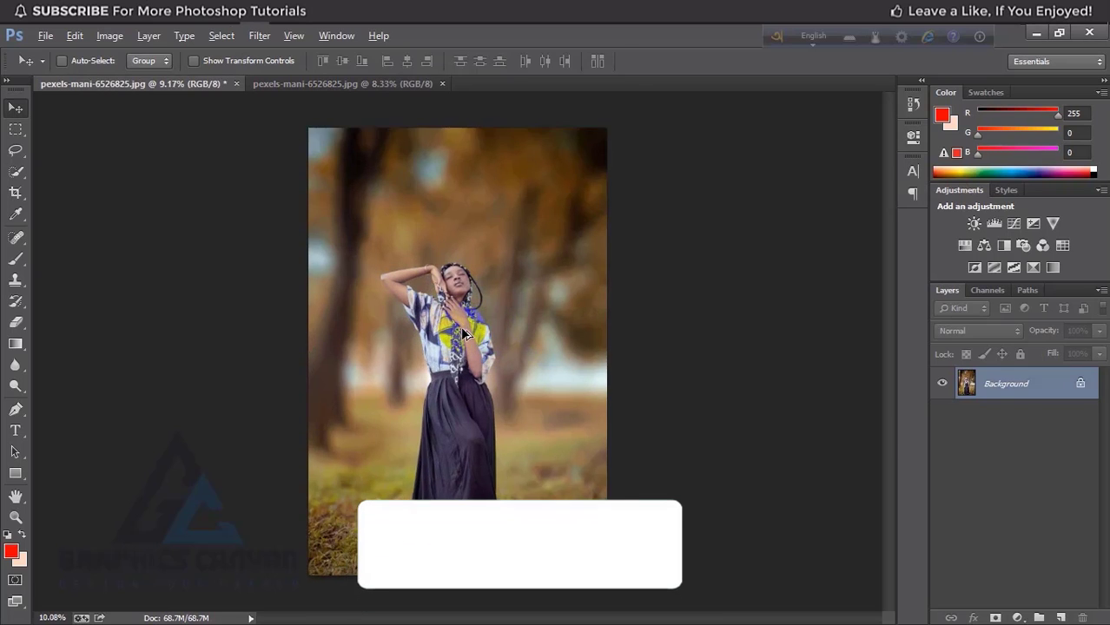
scroll(465, 325, down, 4)
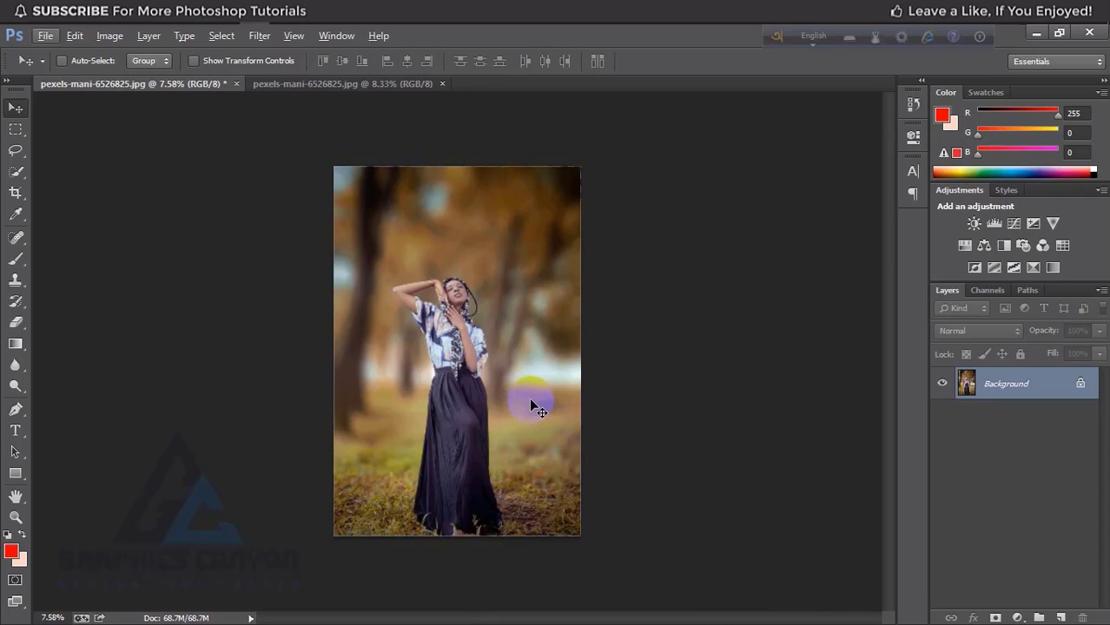
click(333, 86)
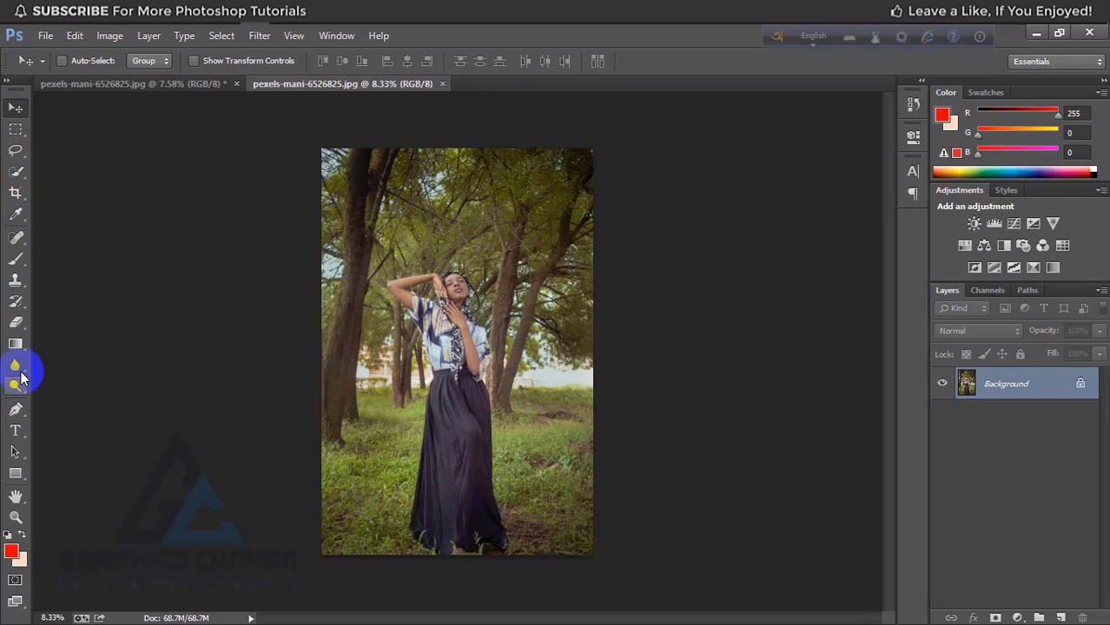
Activate the Quick Selection tool and set its brush size to 200
click(23, 179)
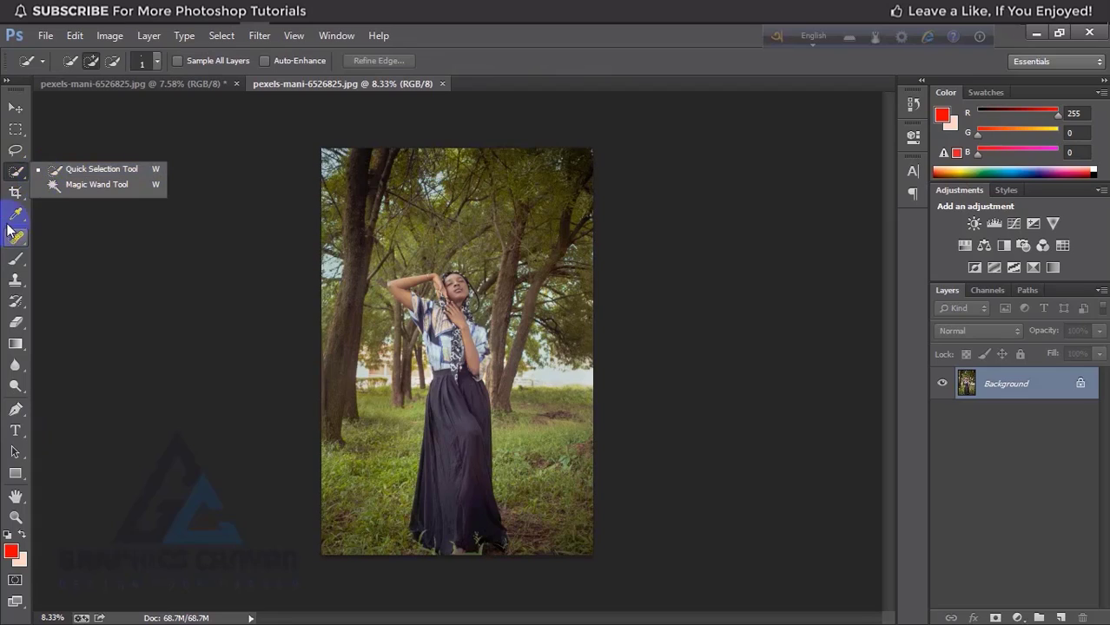
click(13, 177)
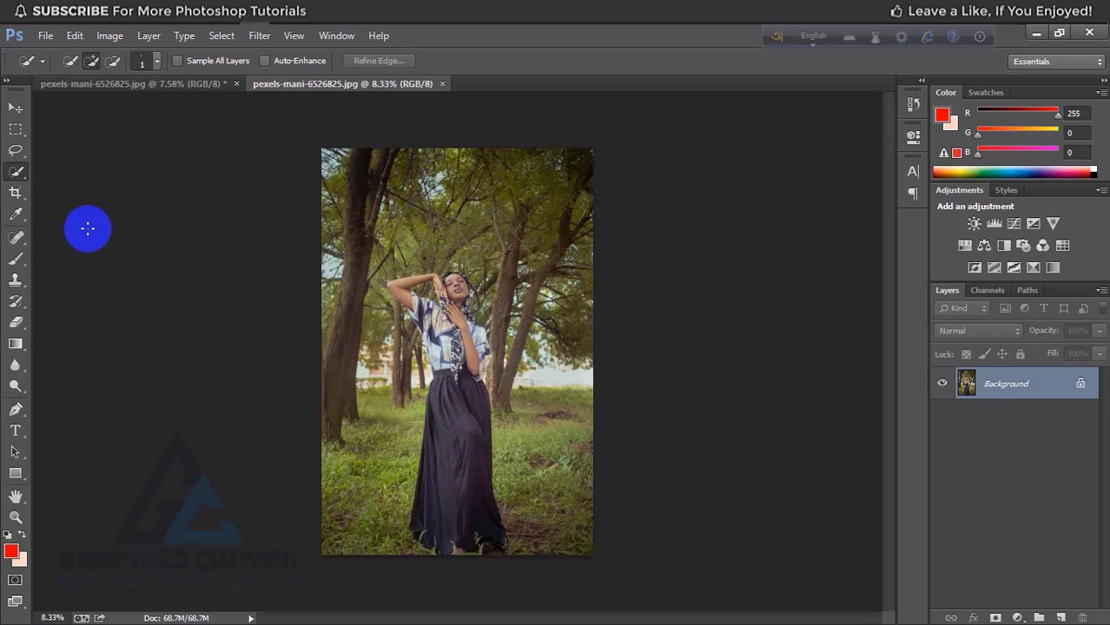
right_click(17, 171)
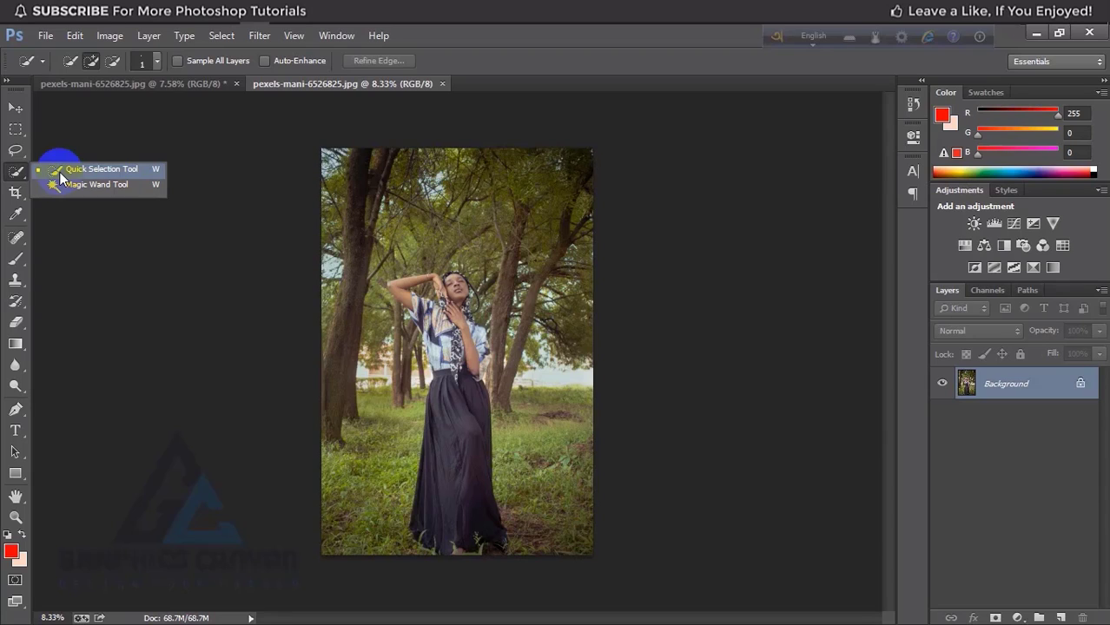
click(60, 171)
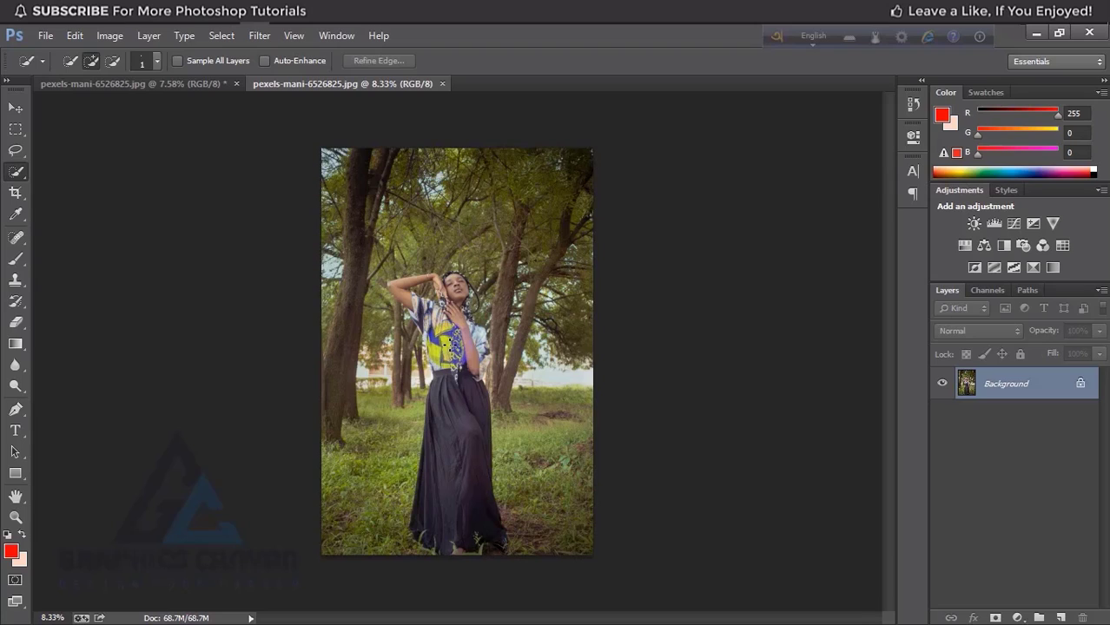
click(601, 384)
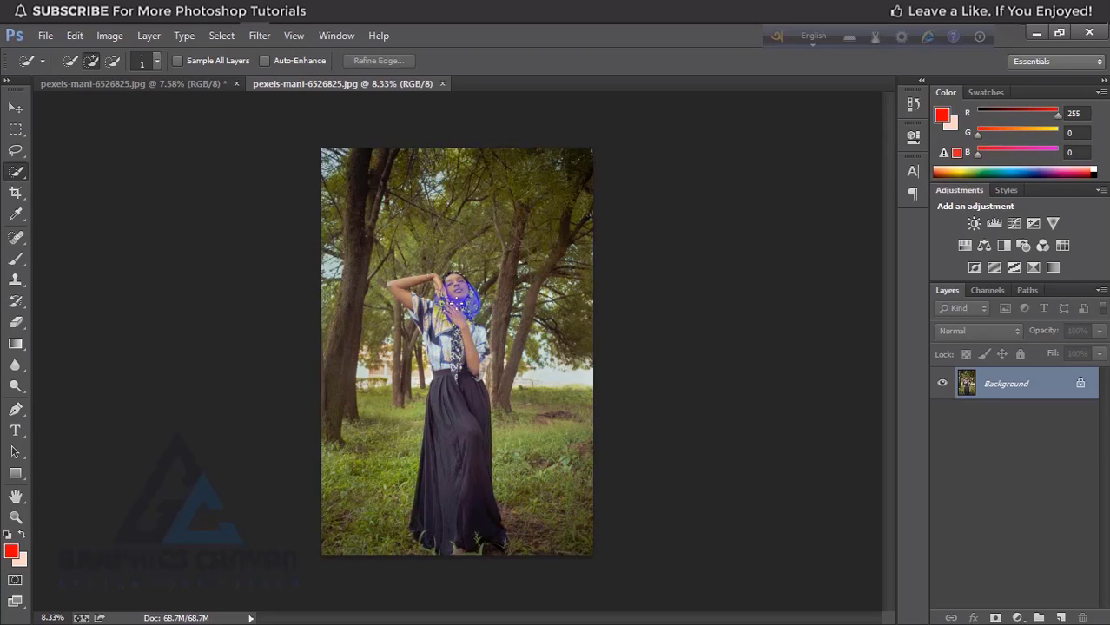
click(1002, 79)
drag(473, 281, 447, 299)
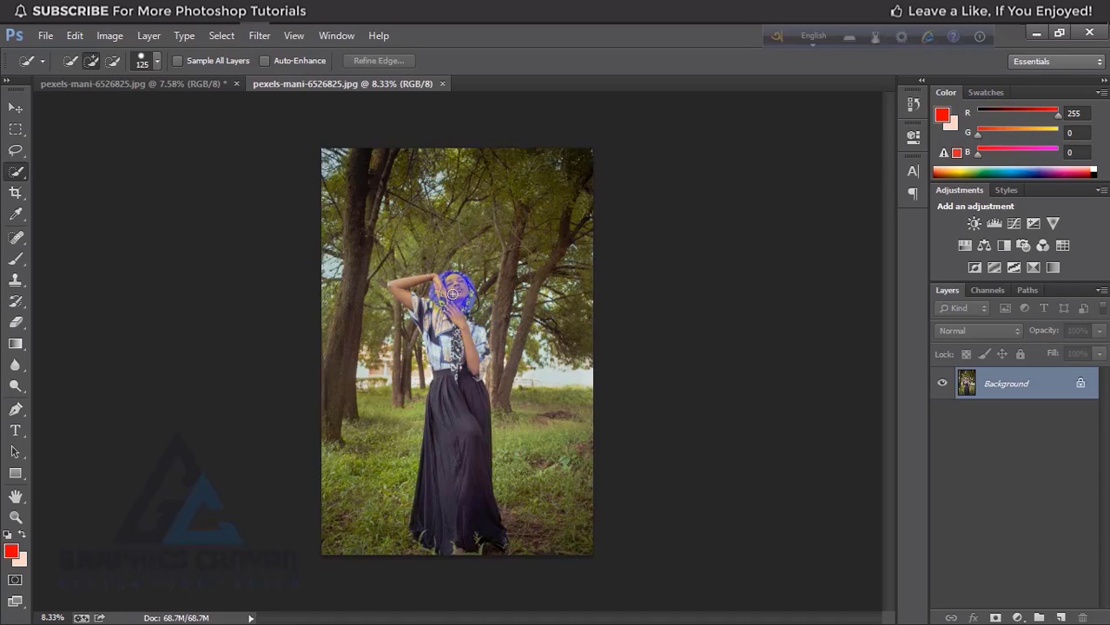
click(152, 68)
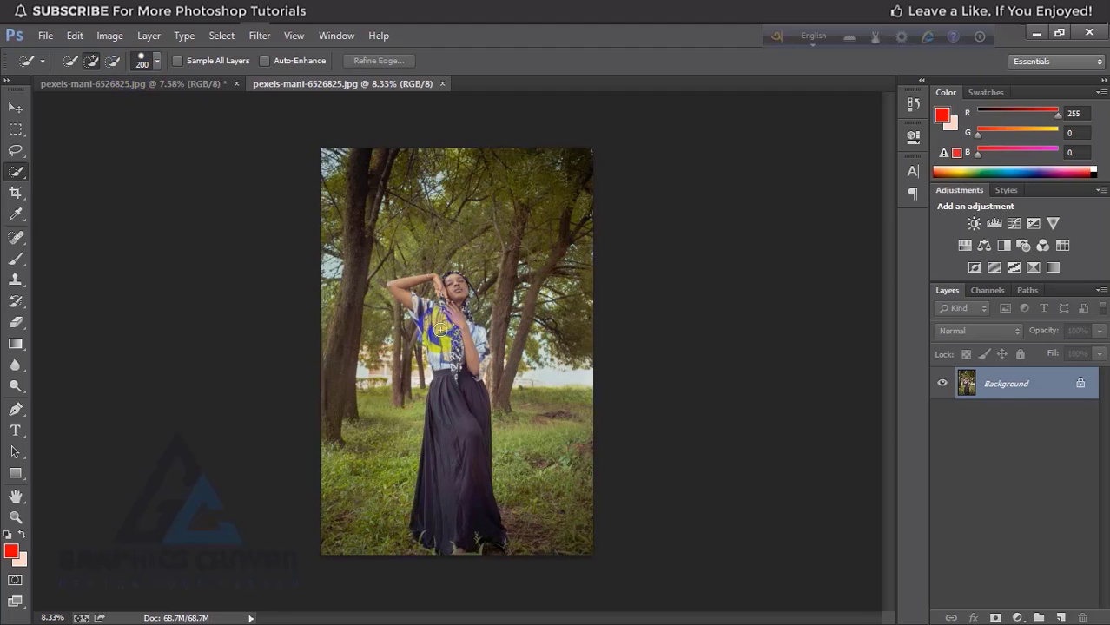
Select the woman's whole figure from her raised arm to the skirt hem, and close the duplicate photo document
scroll(445, 338, up, 3)
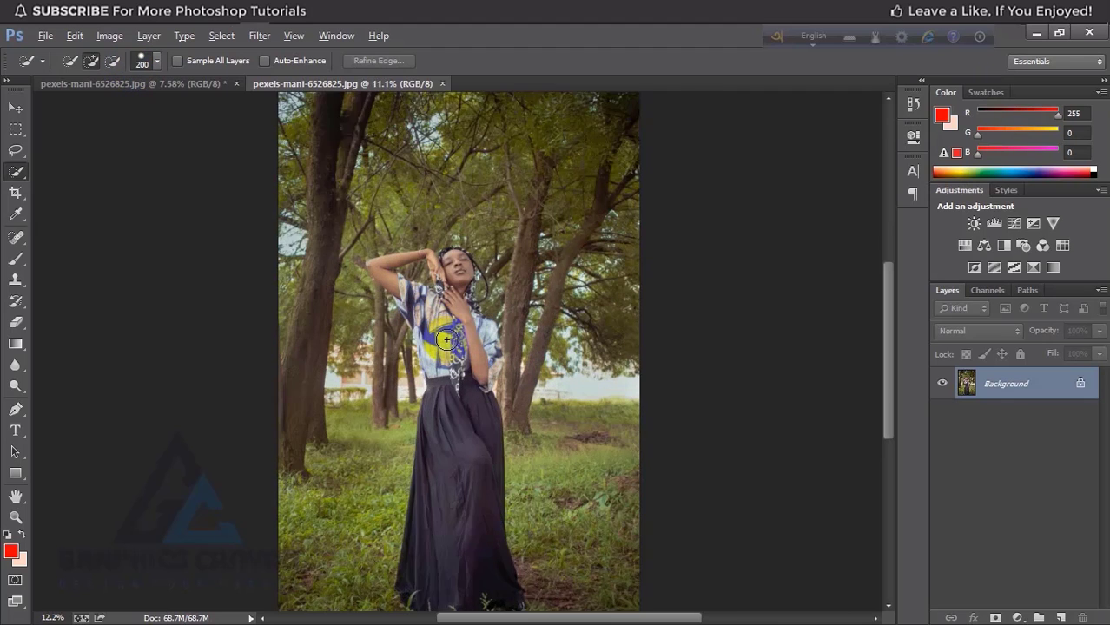
click(475, 406)
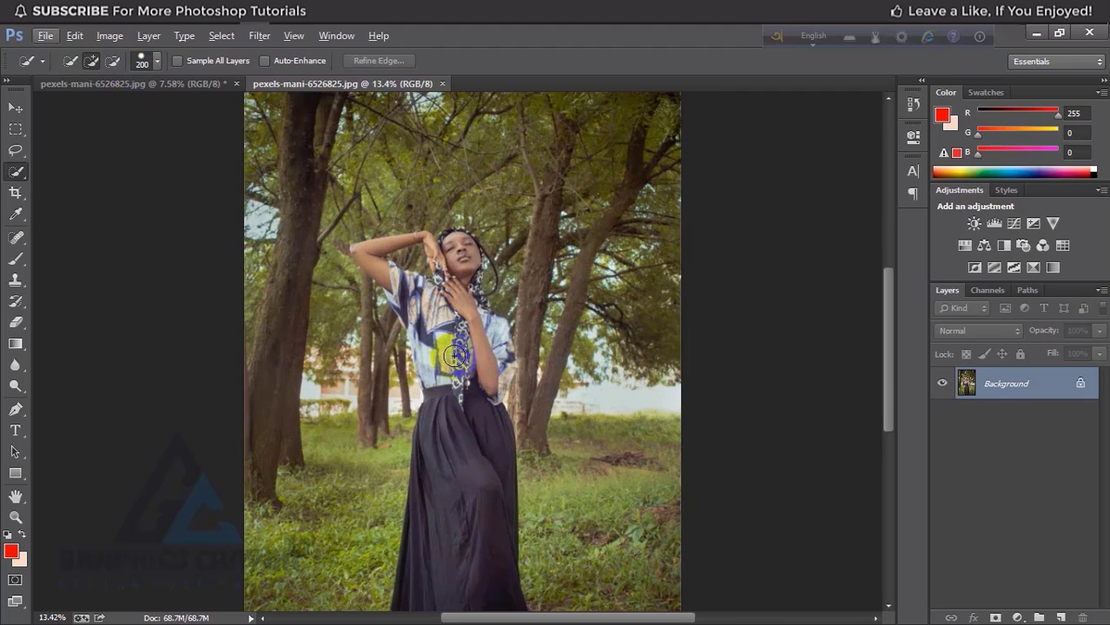
click(435, 325)
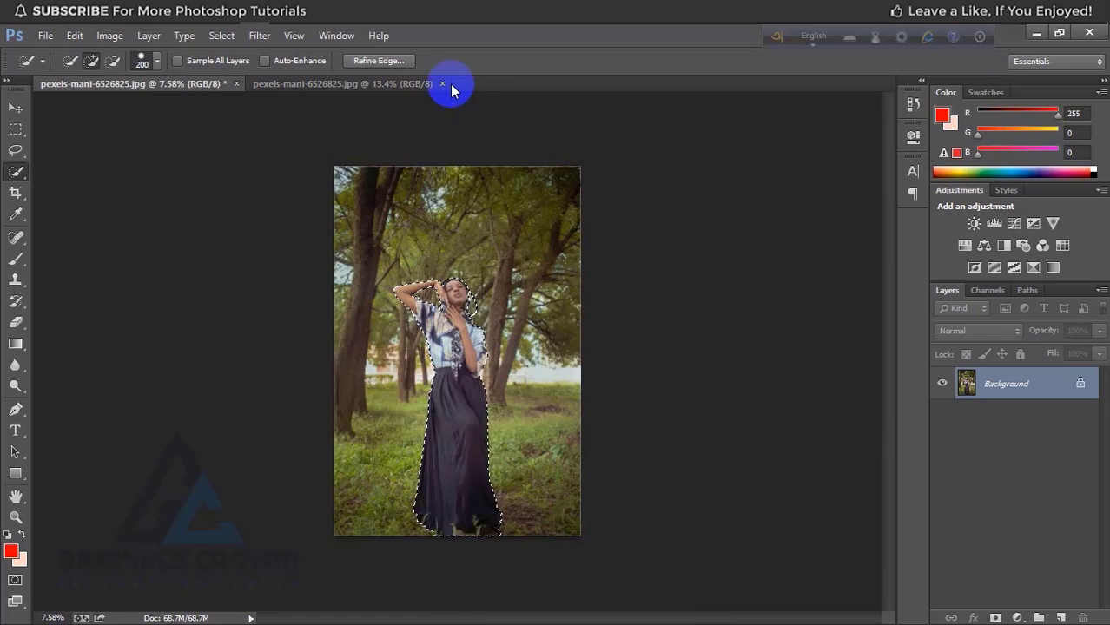
click(442, 83)
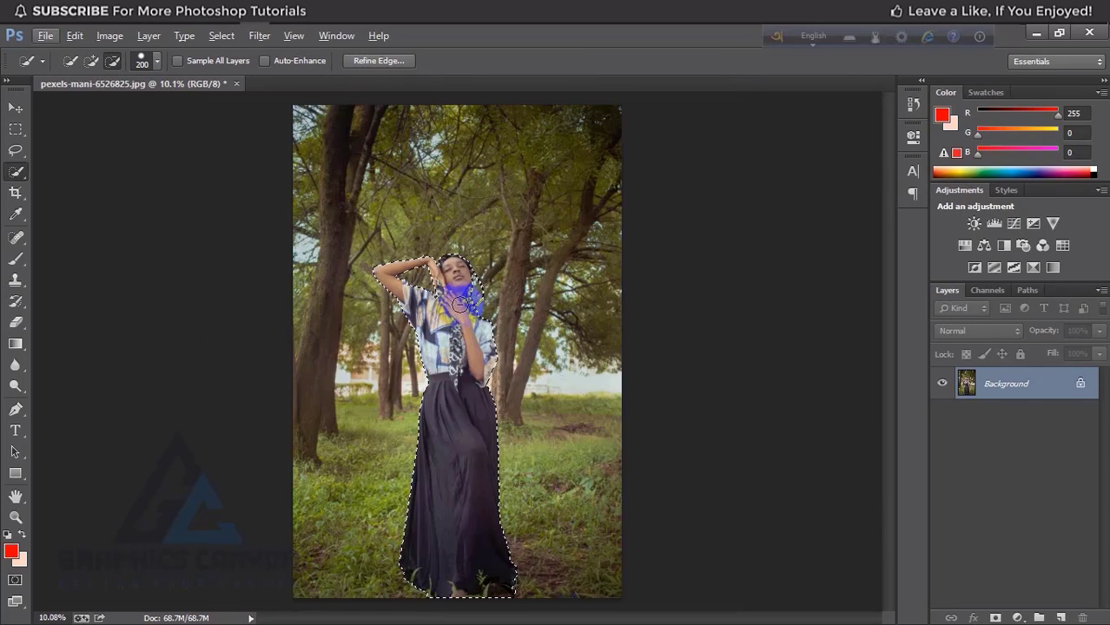
scroll(460, 304, down, 1)
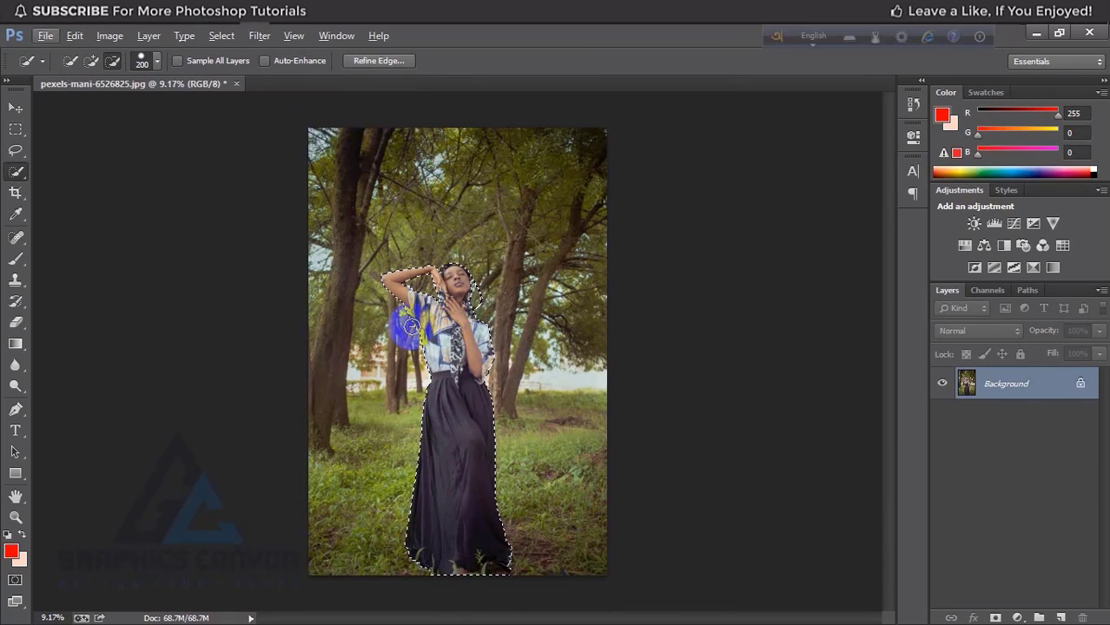
scroll(411, 325, up, 2)
scroll(412, 320, down, 2)
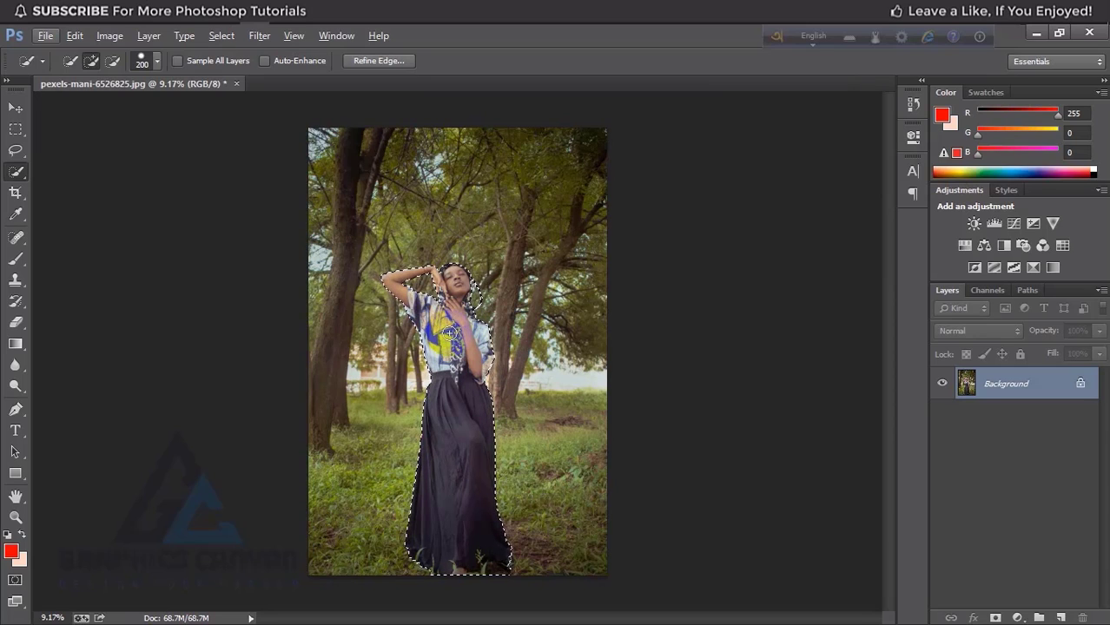
Check the edges of the woman's selection in Quick Mask mode from head to feet, and return to the normal selection
key(q)
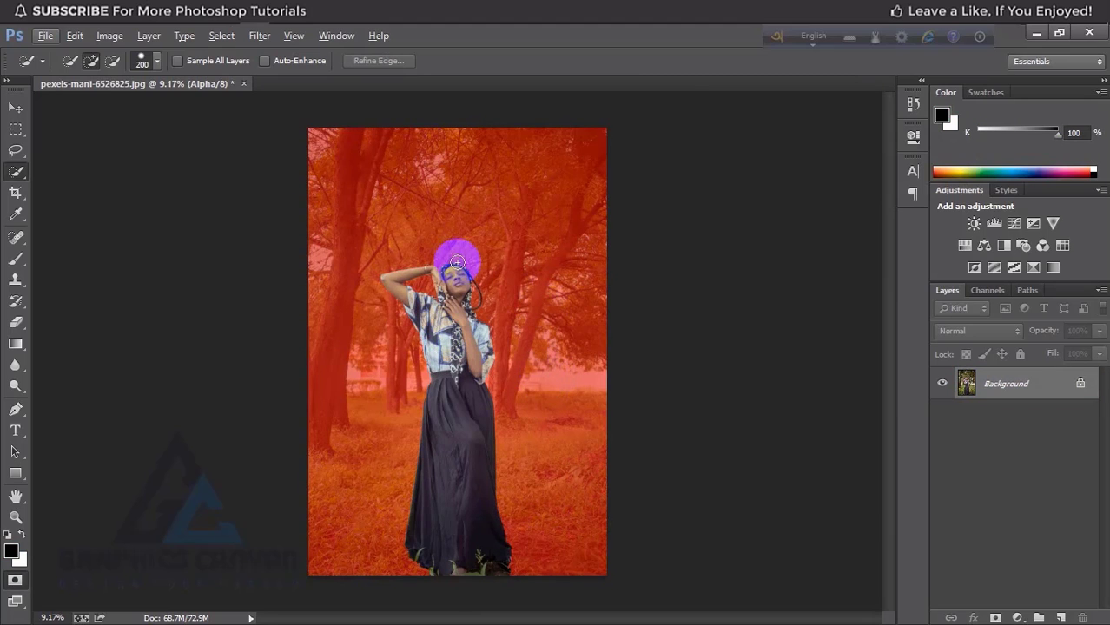
scroll(474, 287, up, 10)
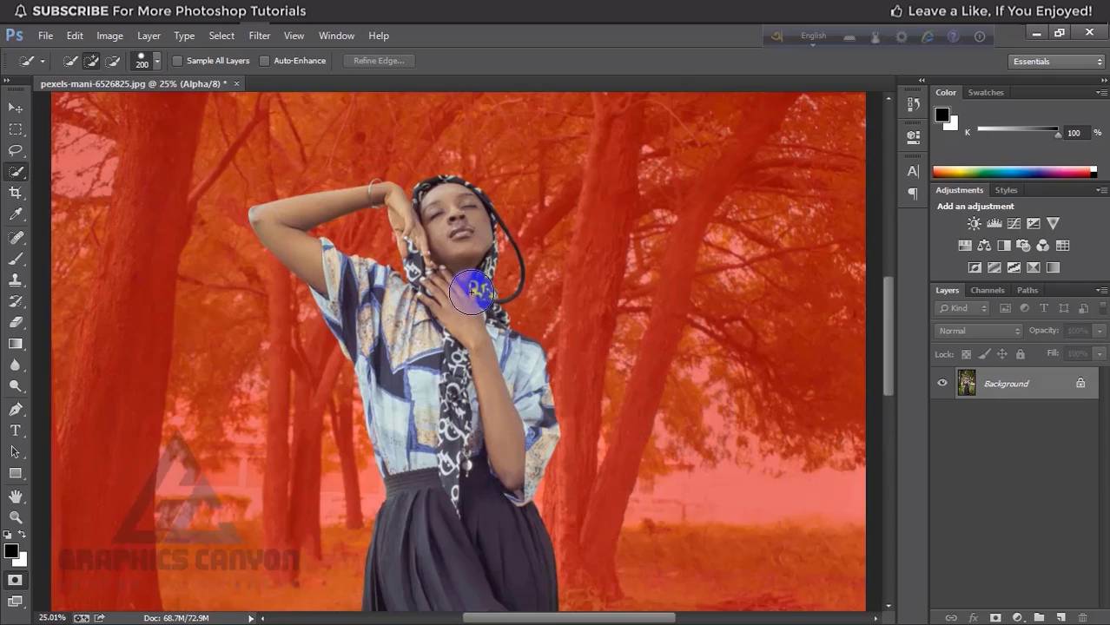
scroll(479, 287, down, 4)
scroll(480, 289, down, 3)
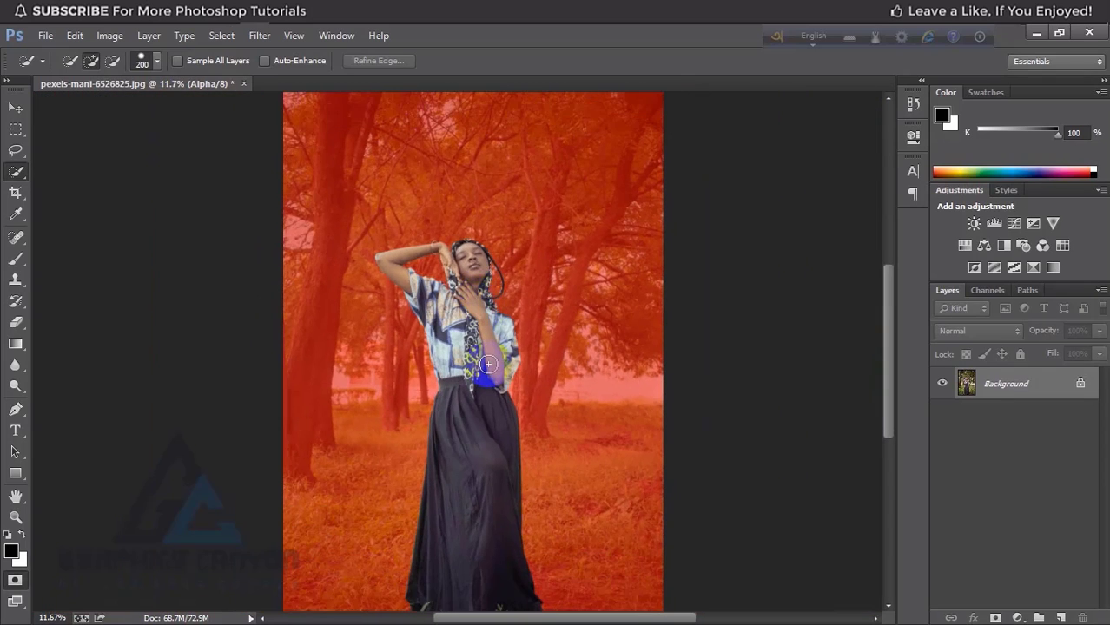
scroll(488, 365, down, 3)
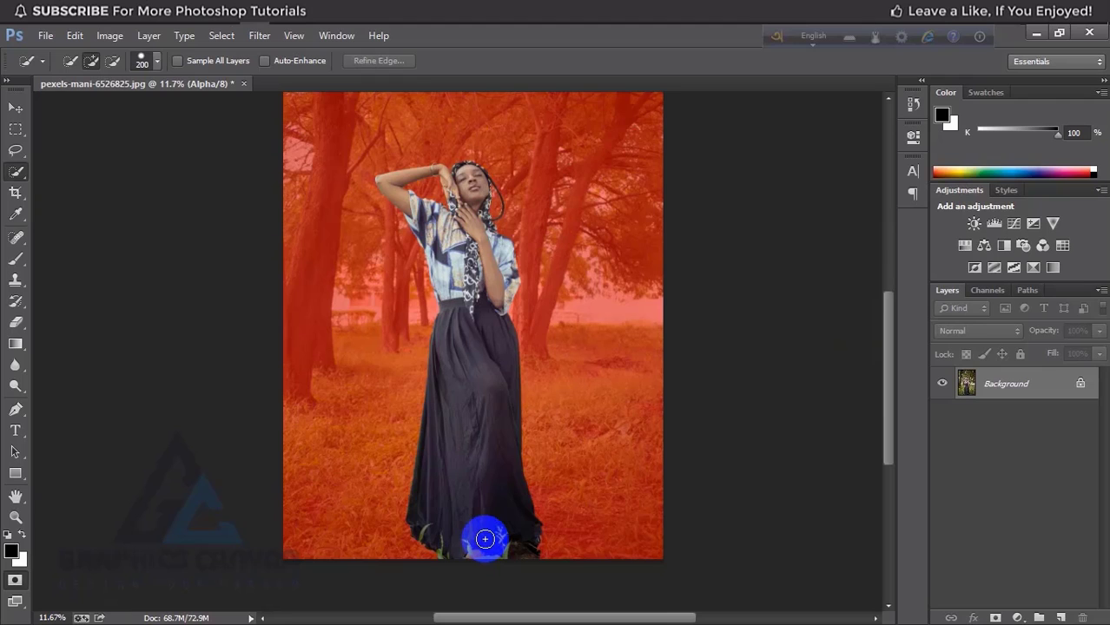
key(q)
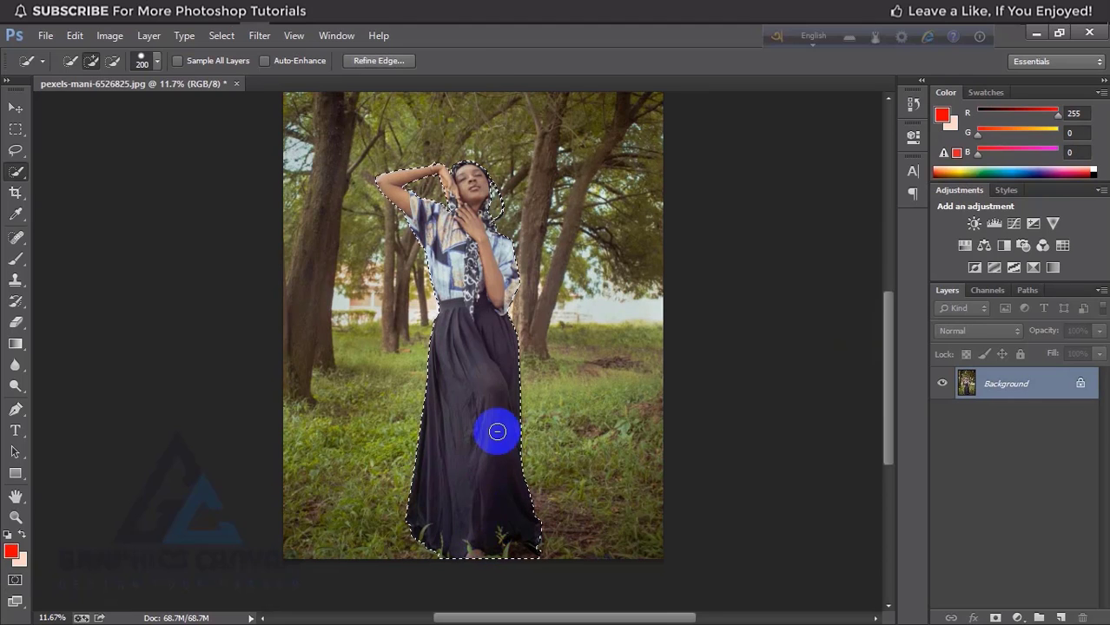
scroll(496, 432, down, 1)
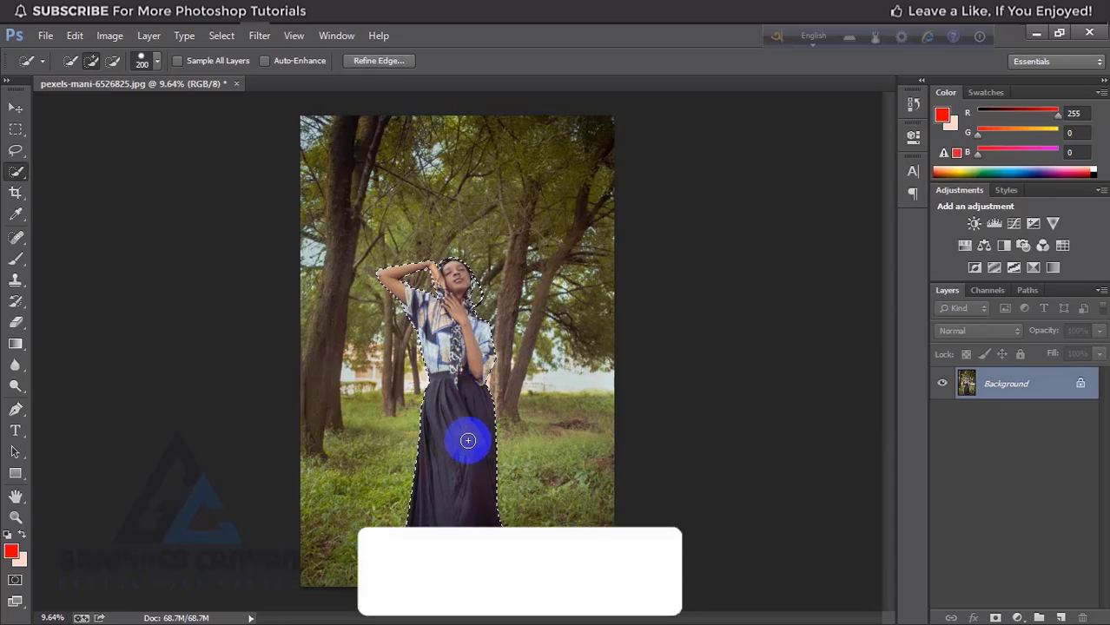
Invert the selection so it covers the background, and start a Tilt-Shift blur on it
click(222, 38)
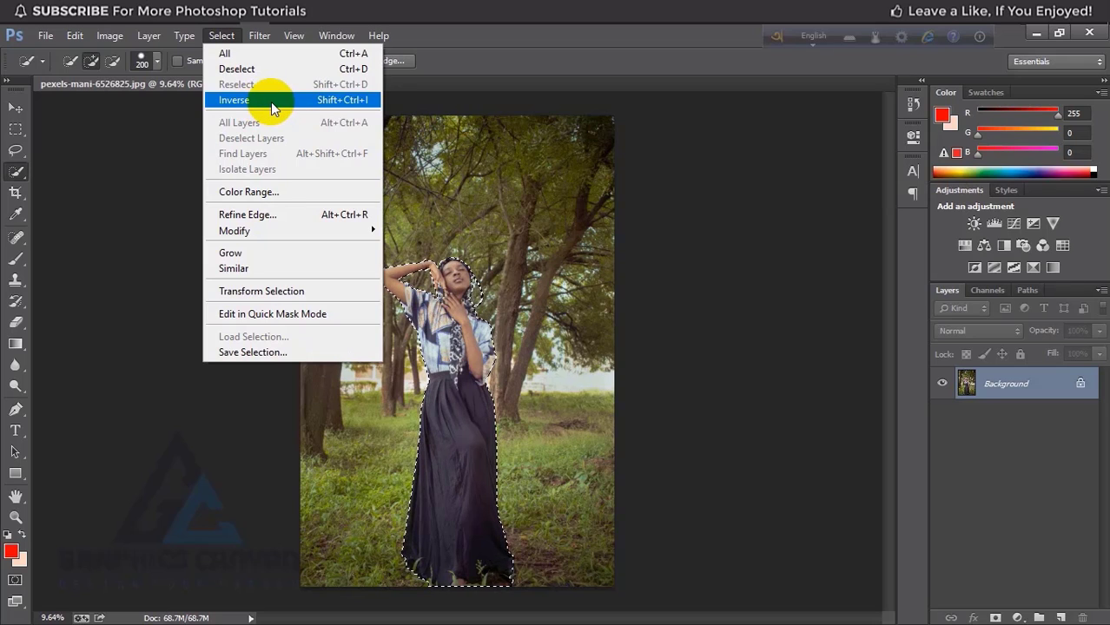
click(271, 101)
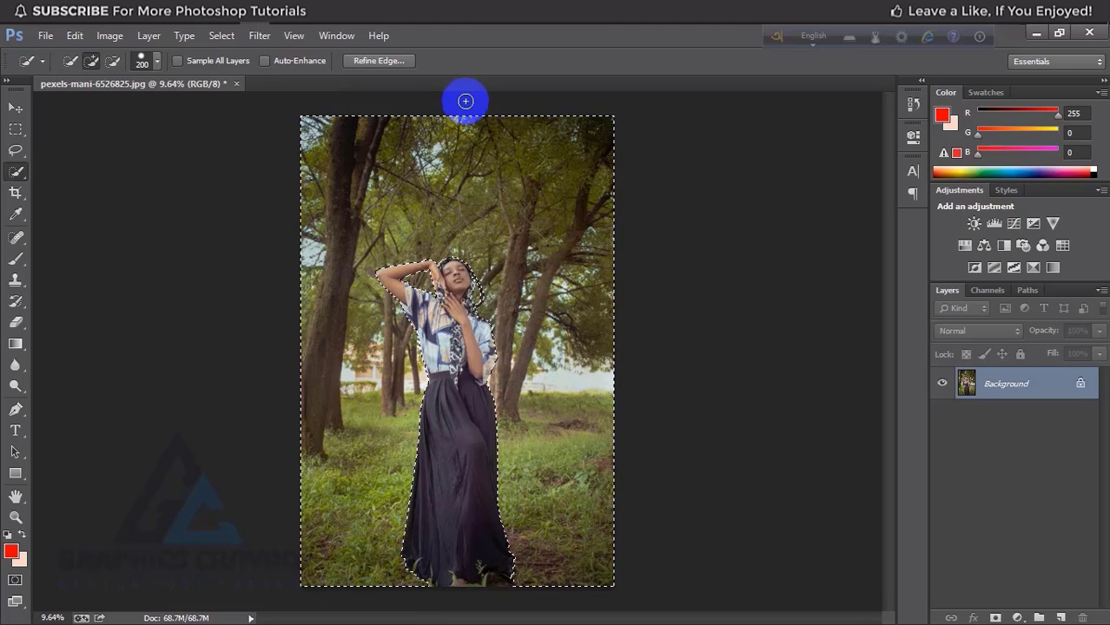
click(260, 39)
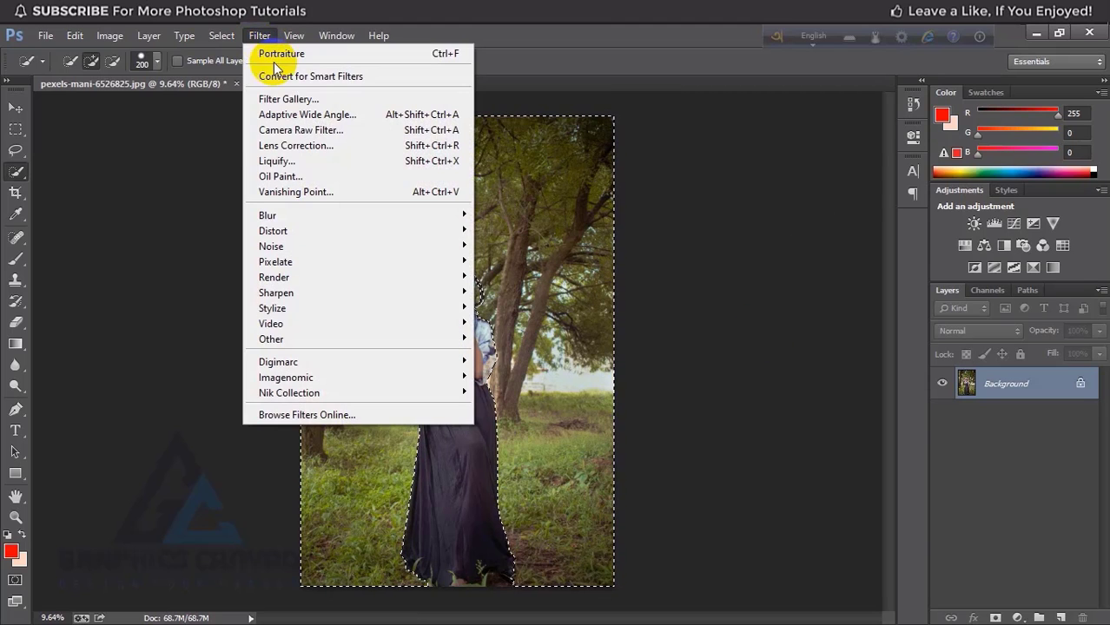
mouse_move(329, 215)
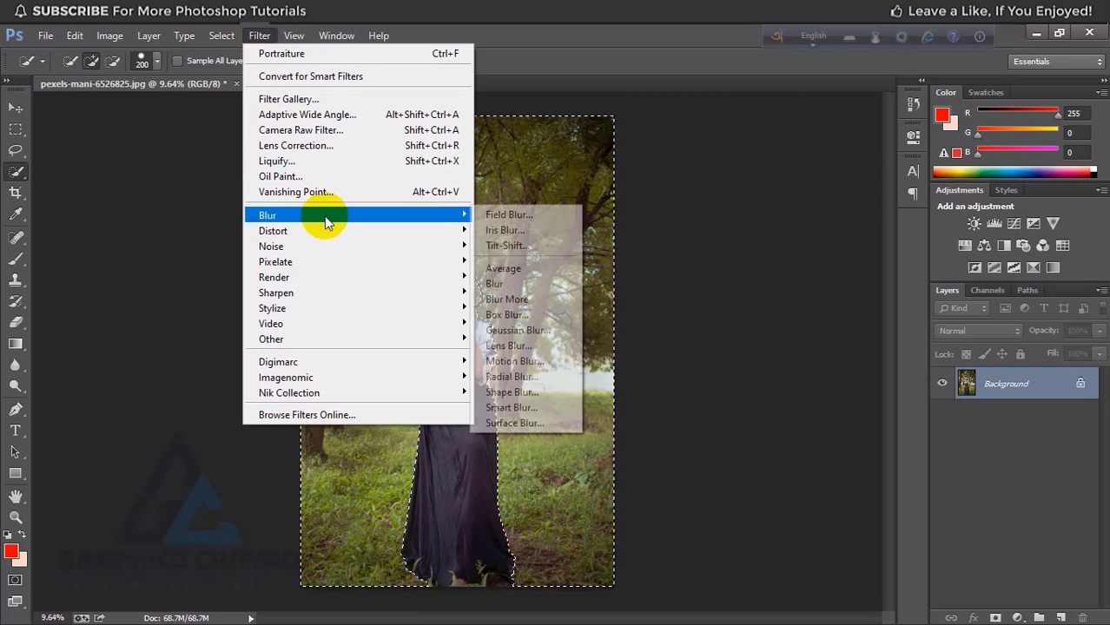
click(528, 249)
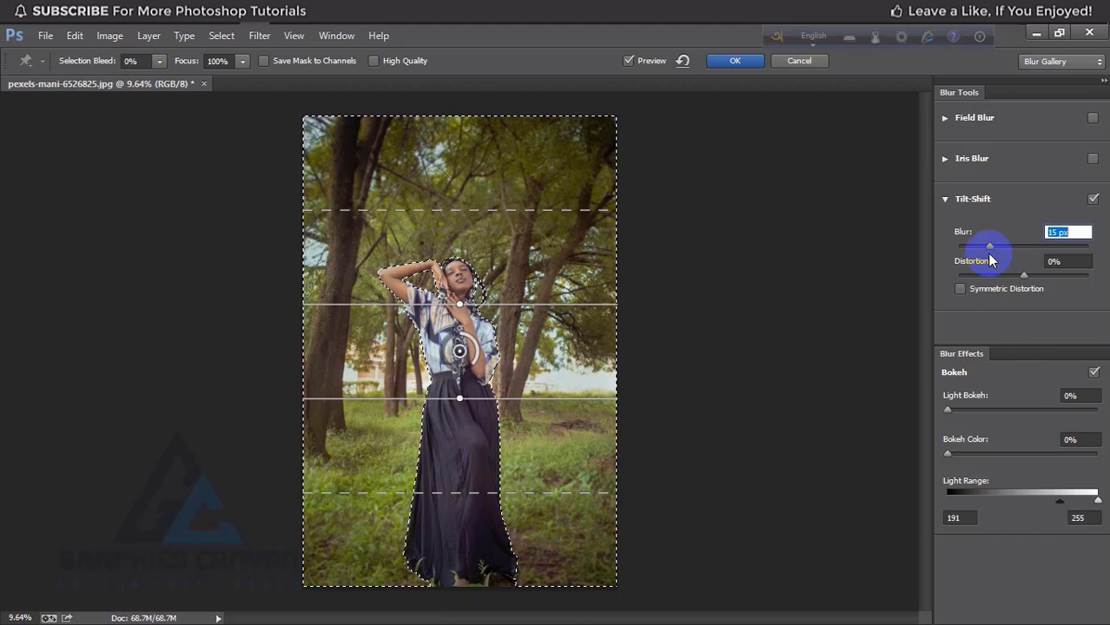
Set the Tilt-Shift blur to 133 px and move its focus centre below the woman's feet, with the upper transition line at her waist
drag(992, 252, 1035, 255)
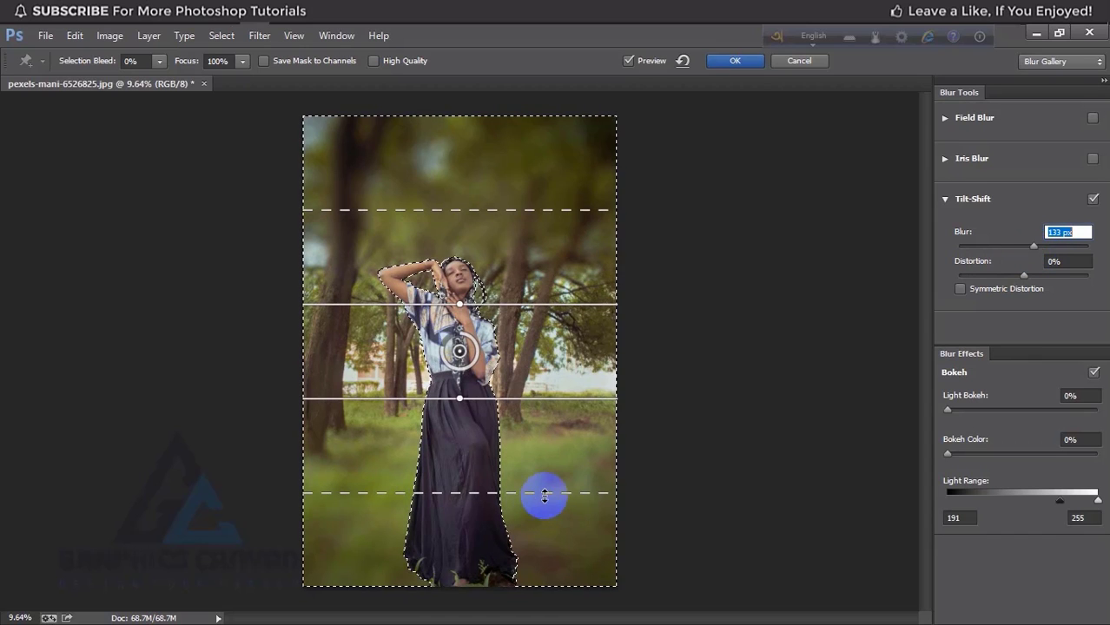
click(463, 356)
drag(468, 382, 434, 600)
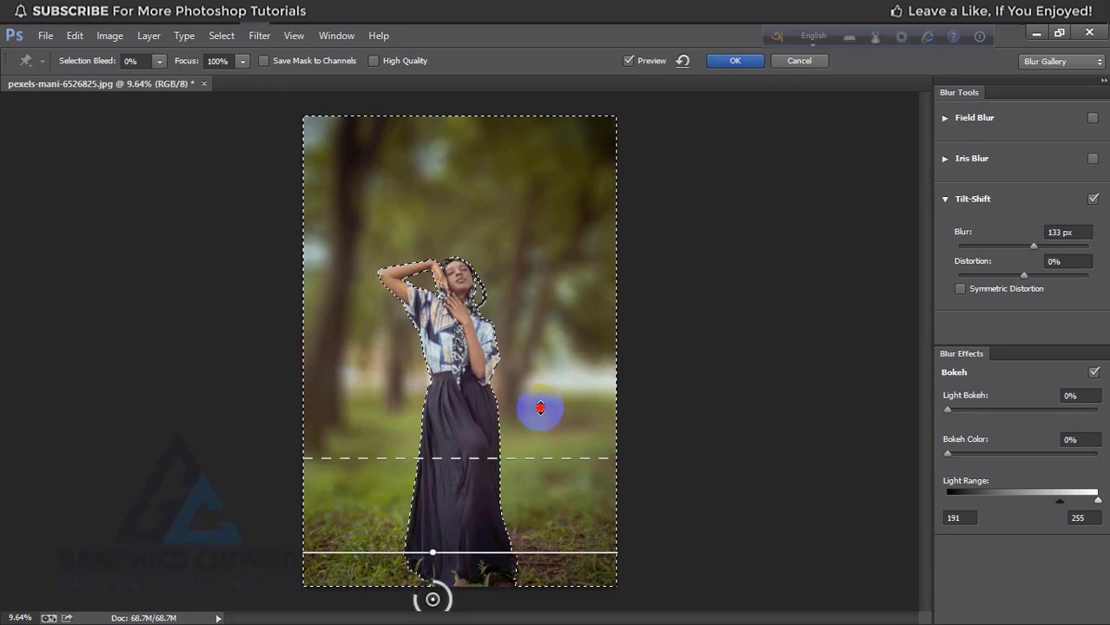
drag(539, 408, 544, 385)
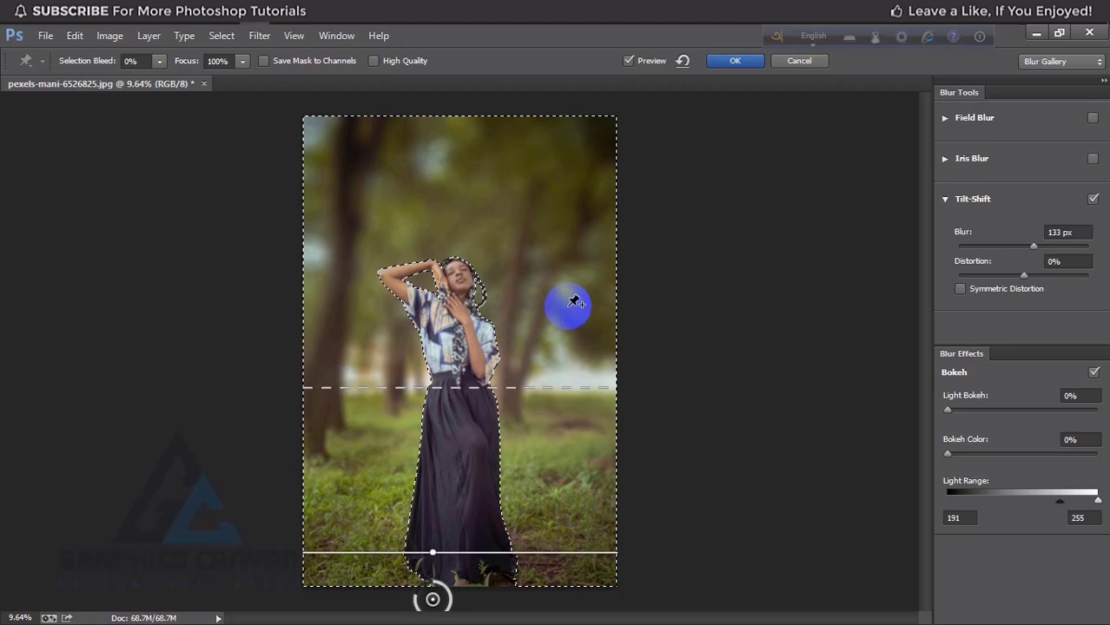
Enable symmetric distortion, set the distortion to 40%, and apply the Tilt-Shift blur to the background
click(960, 288)
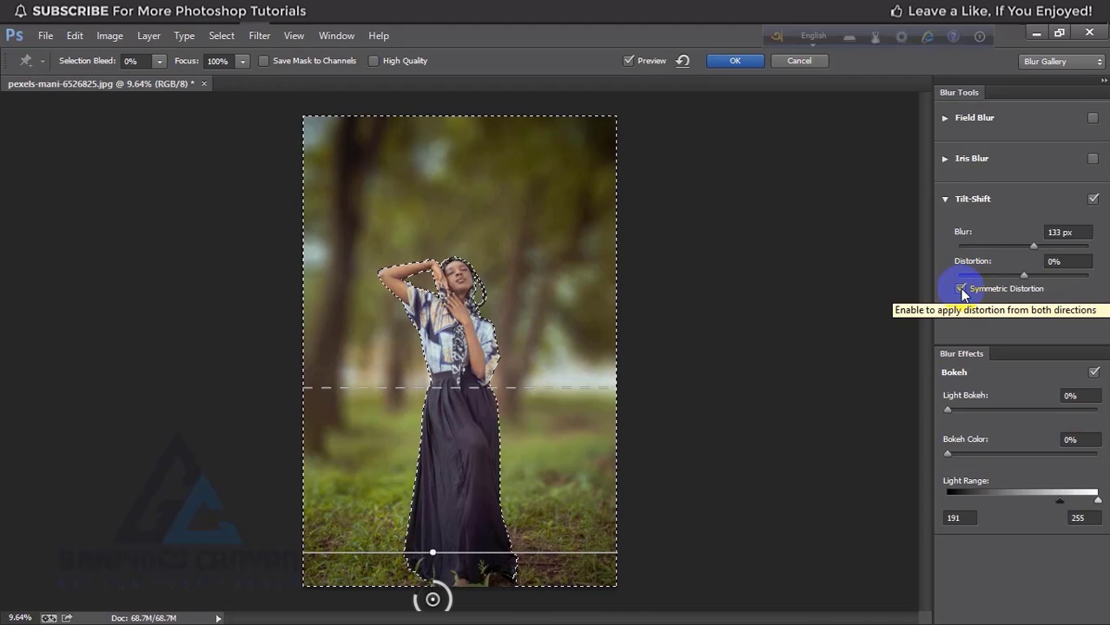
drag(1026, 276, 1049, 276)
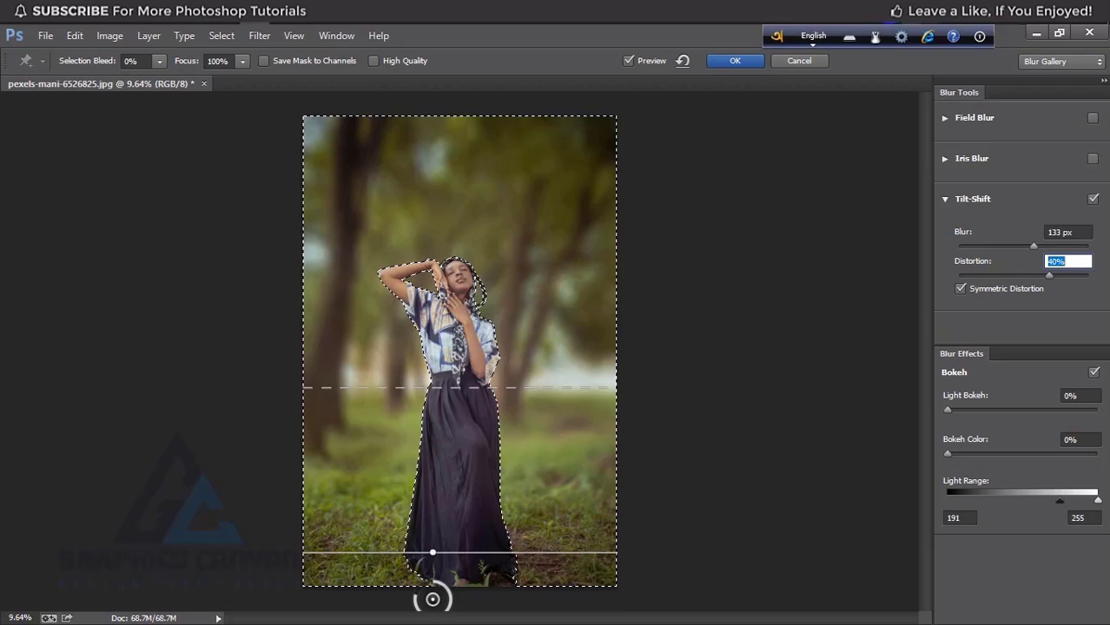
click(750, 65)
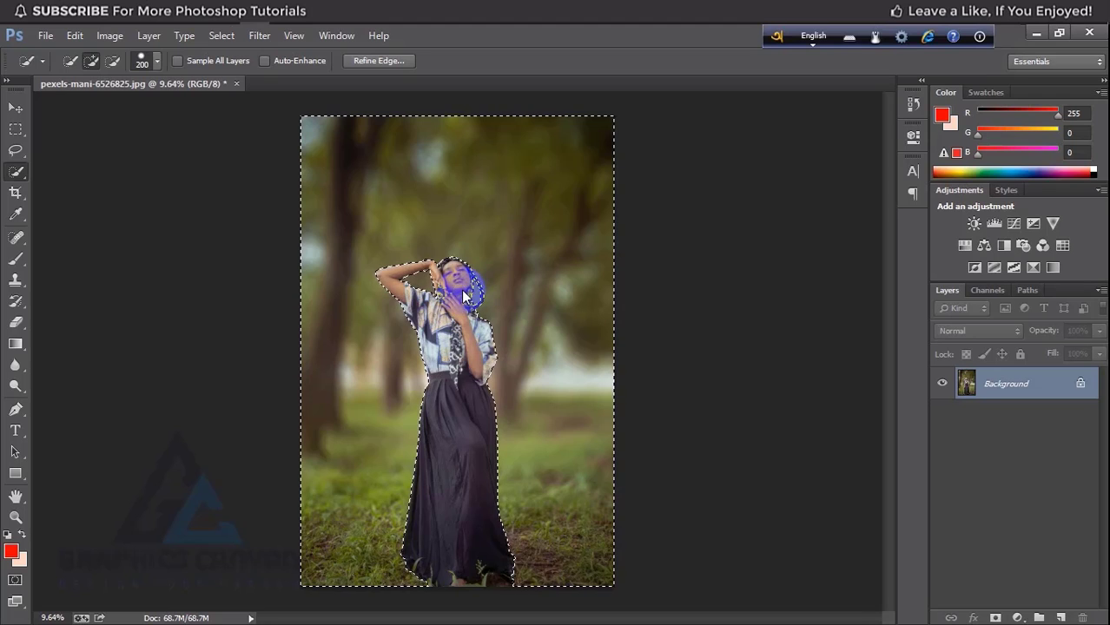
Deselect the background so that further adjustments affect the whole photo
click(225, 38)
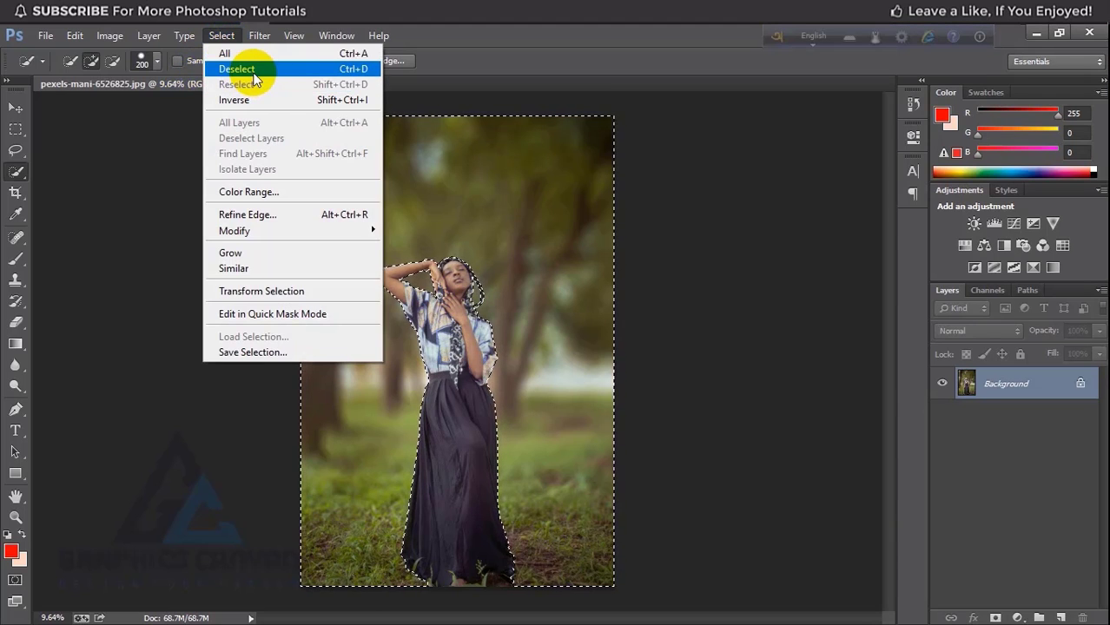
click(334, 72)
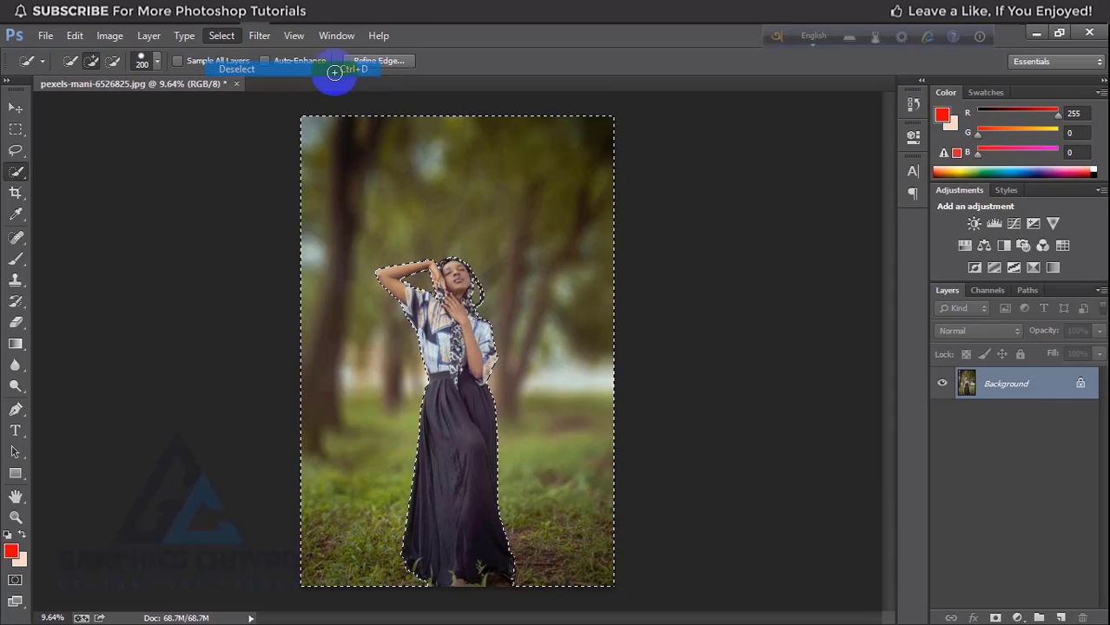
click(457, 367)
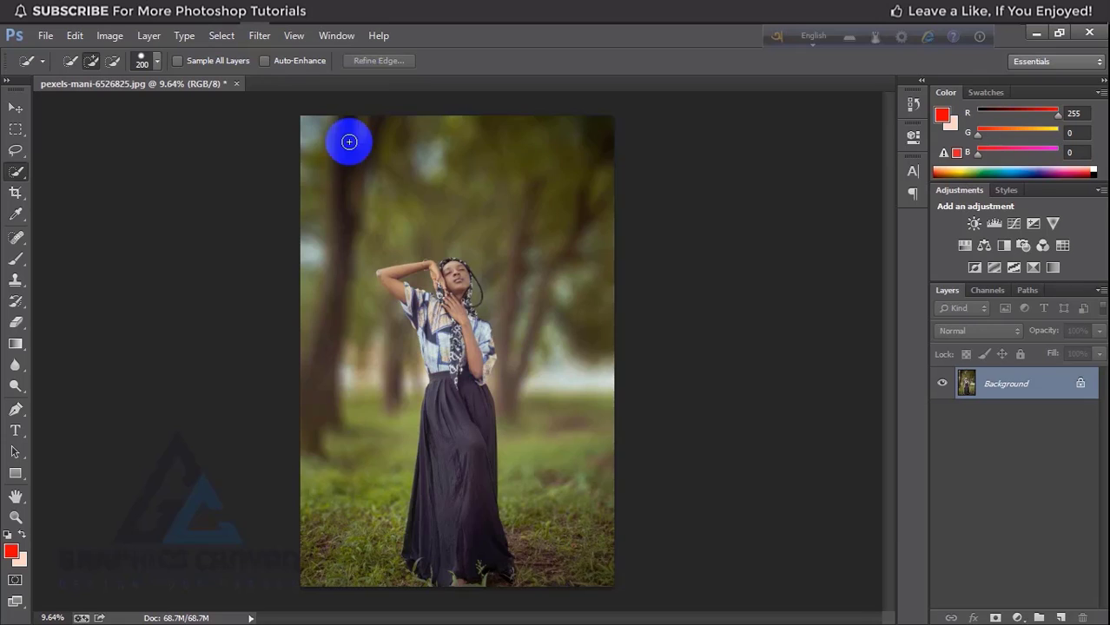
Adjust the photo's HSL colours with the Camera Raw Filter, setting luminance to +34 for oranges and -9 for yellows, and apply it
click(259, 39)
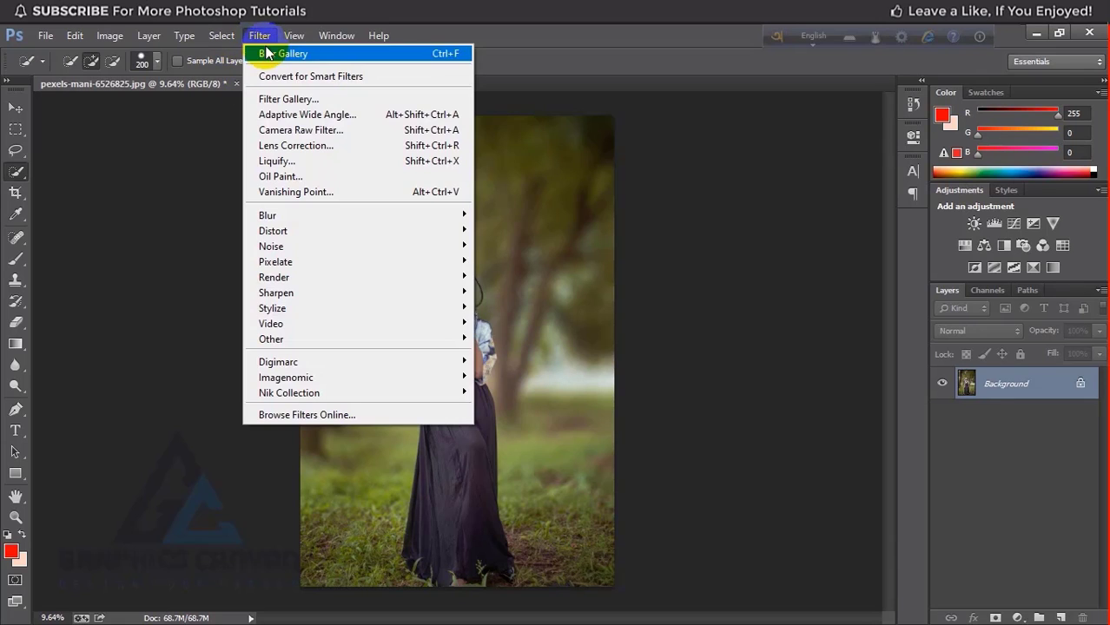
click(326, 130)
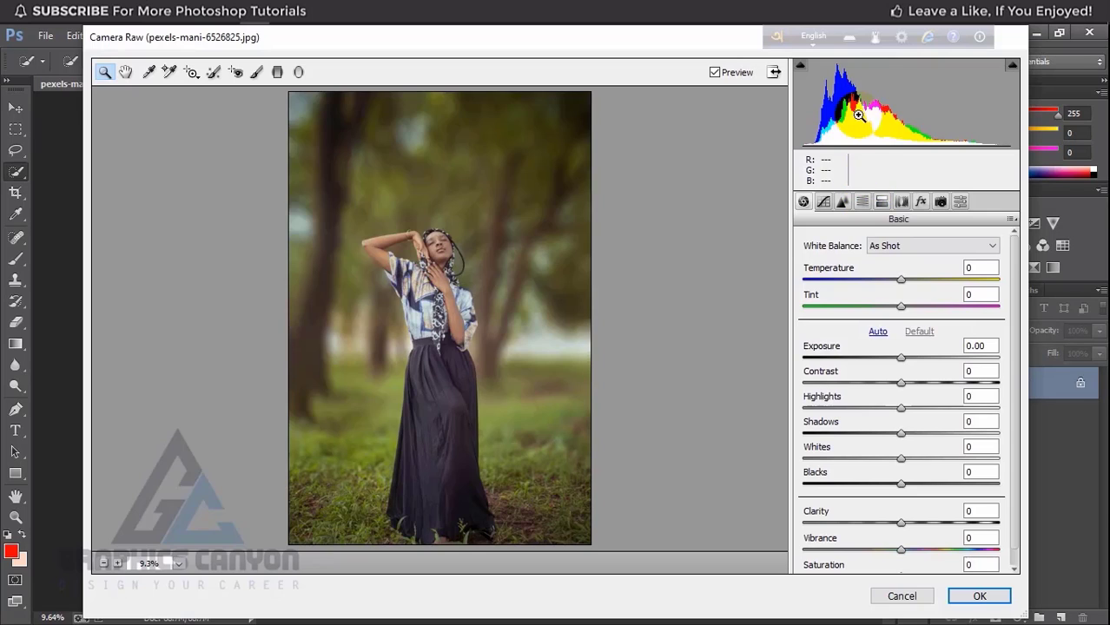
click(861, 202)
click(807, 265)
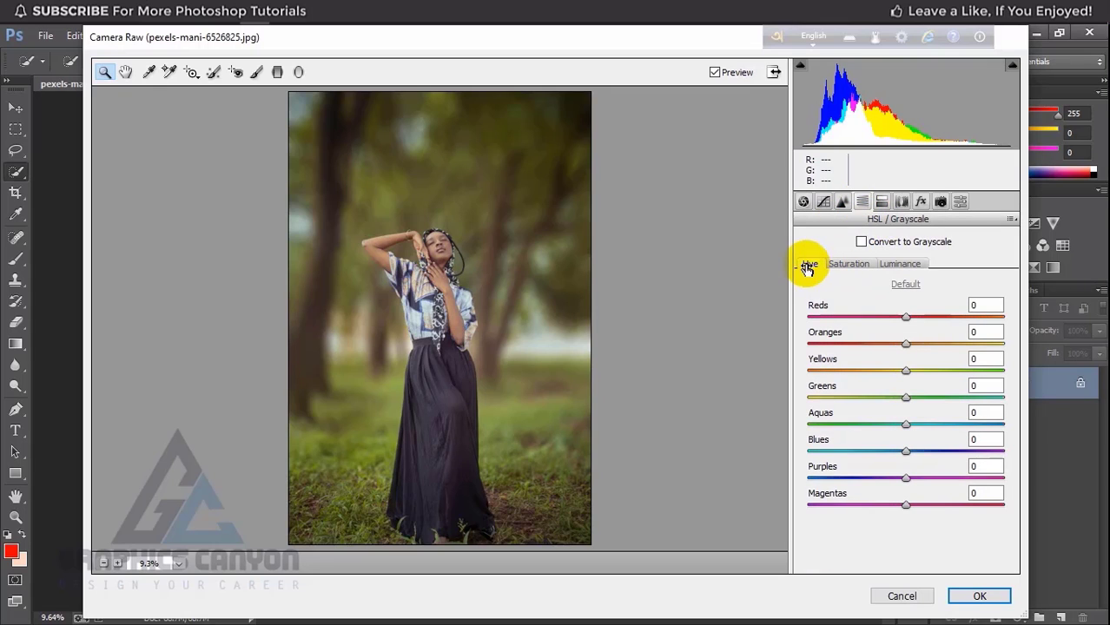
mouse_move(904, 372)
mouse_down()
mouse_move(886, 372)
mouse_move(885, 395)
mouse_move(916, 372)
mouse_move(917, 349)
mouse_move(938, 348)
mouse_move(897, 372)
mouse_up()
click(848, 264)
click(900, 264)
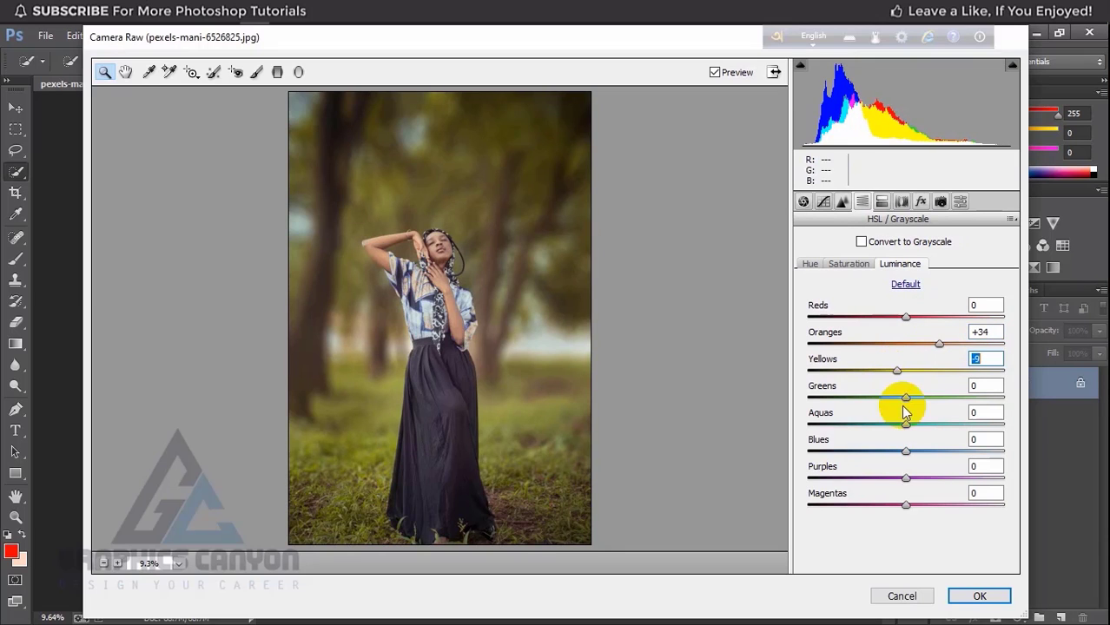
click(978, 596)
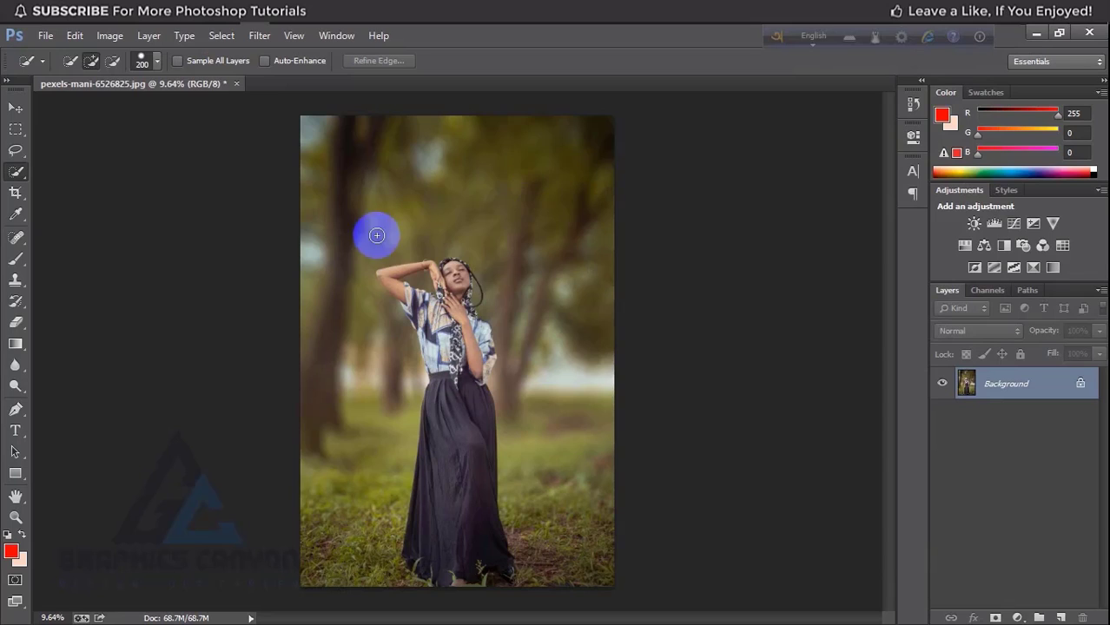
Open the photo in the Nik Collection's Color Efex Pro 4 and choose the Indian Summer filter
click(257, 39)
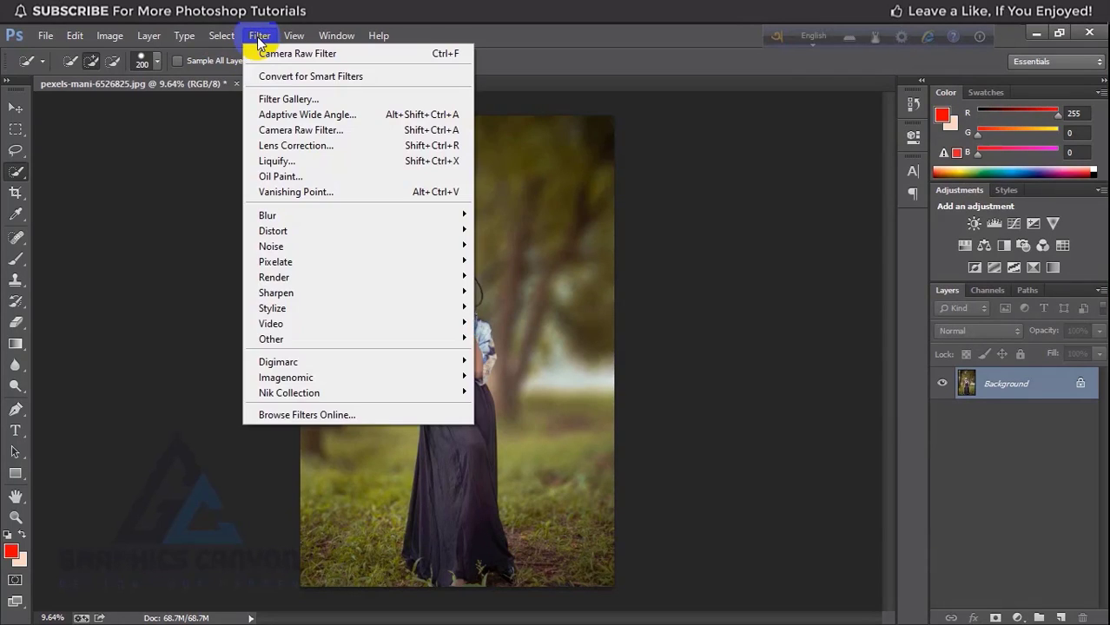
mouse_move(426, 392)
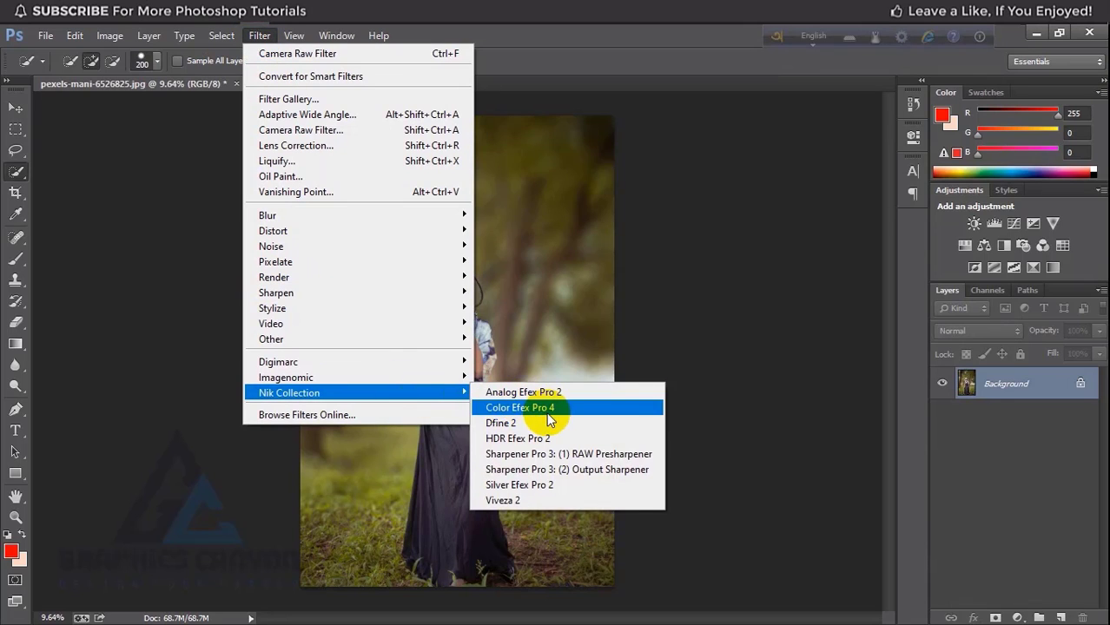
click(474, 393)
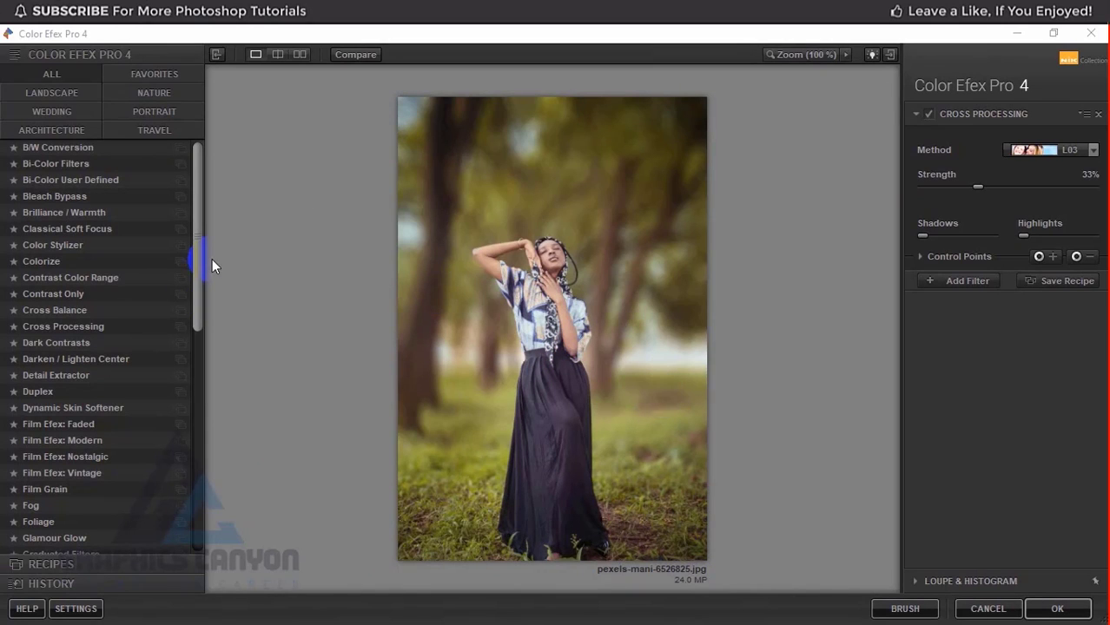
click(202, 237)
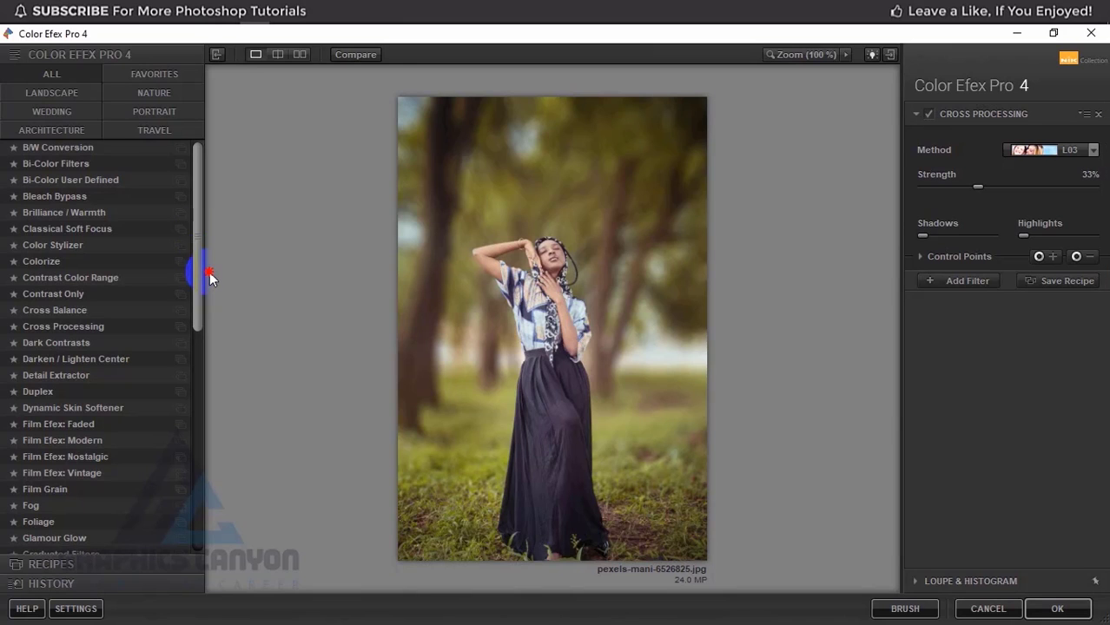
drag(209, 272, 205, 348)
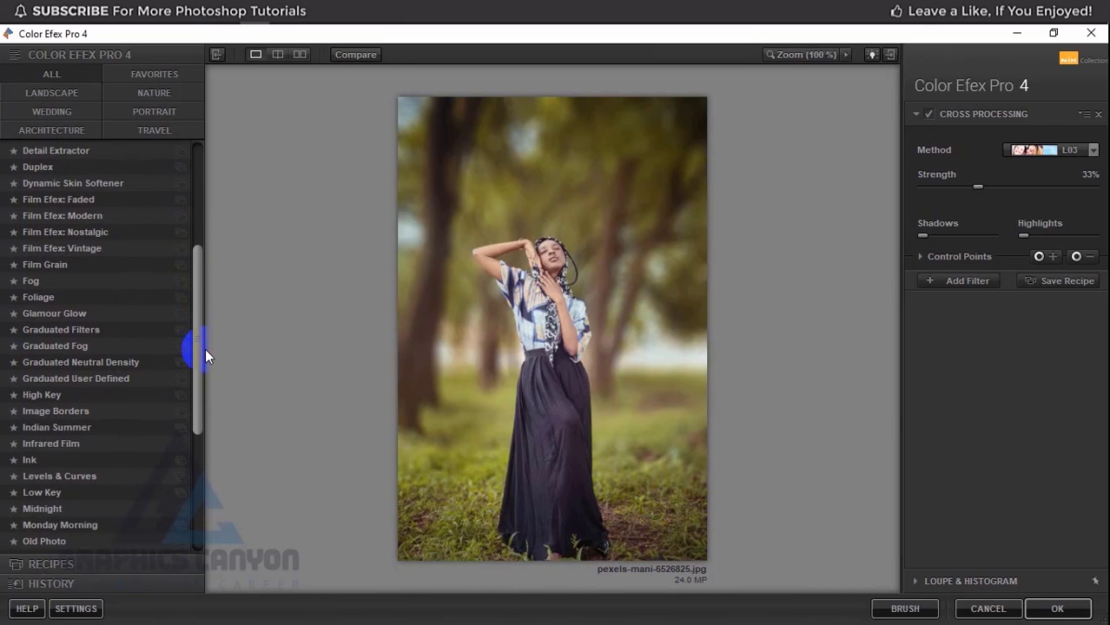
click(73, 427)
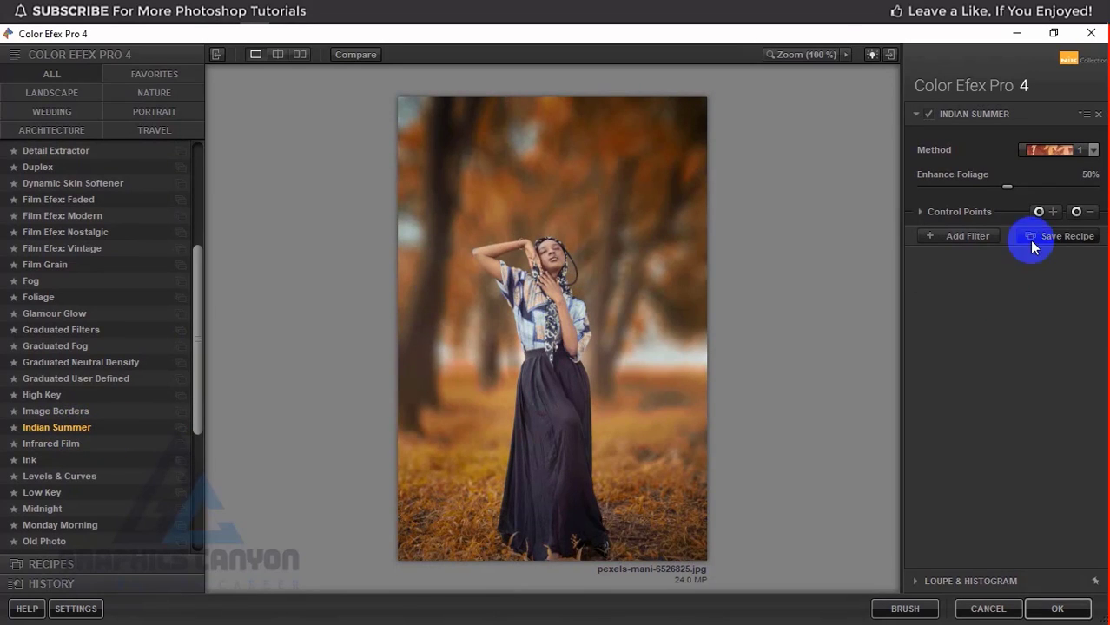
Set Enhance Foliage to 37% and the method to 4 for the Indian Summer filter
drag(1007, 186, 983, 188)
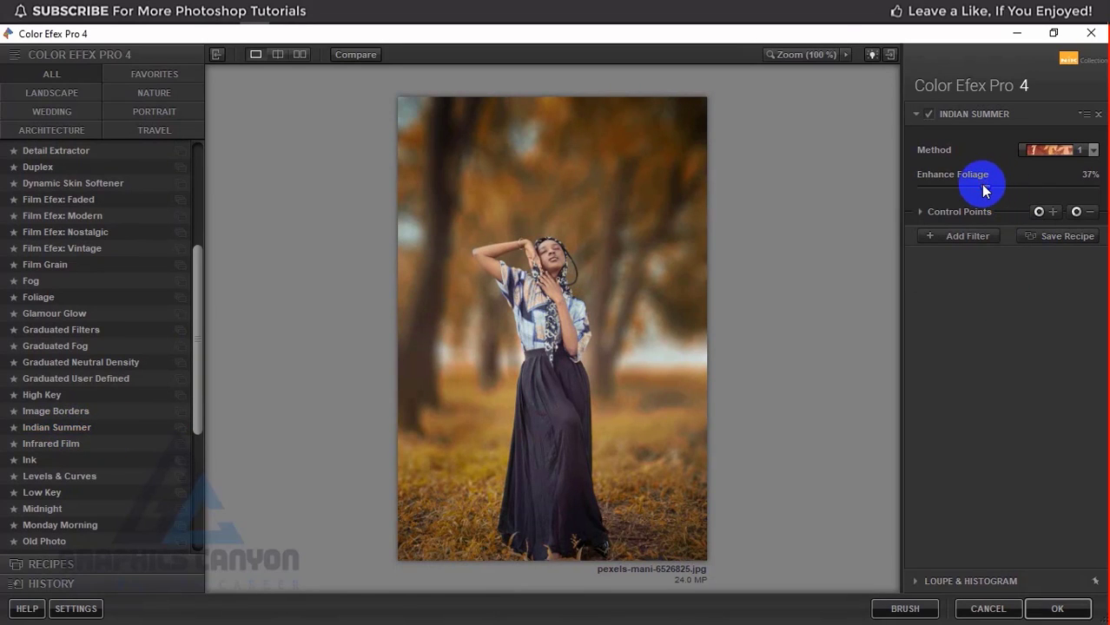
click(1091, 152)
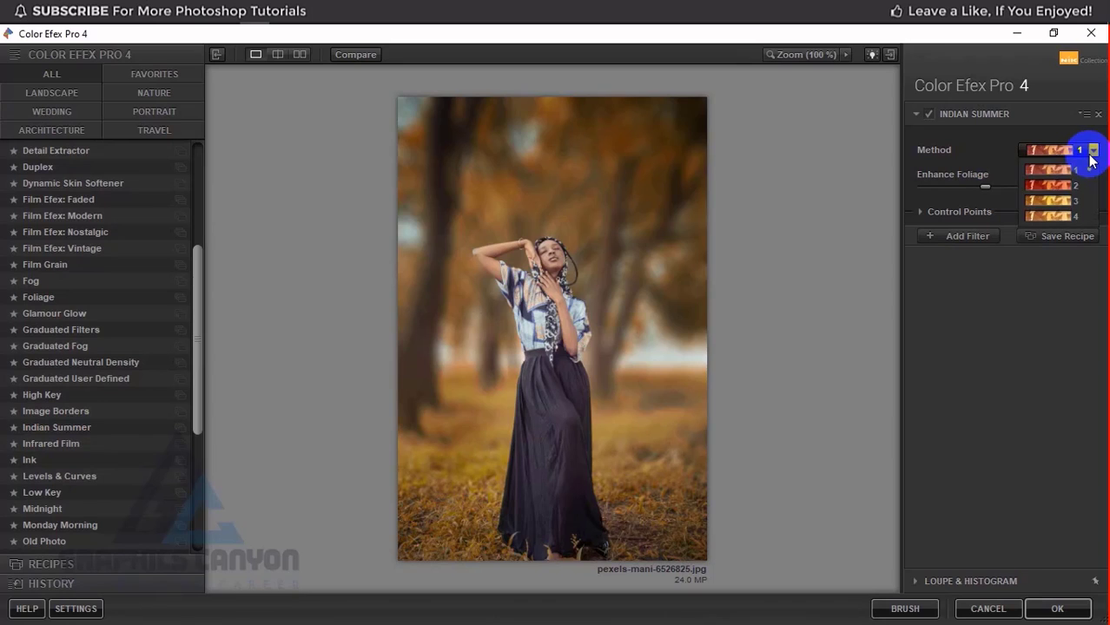
click(1055, 216)
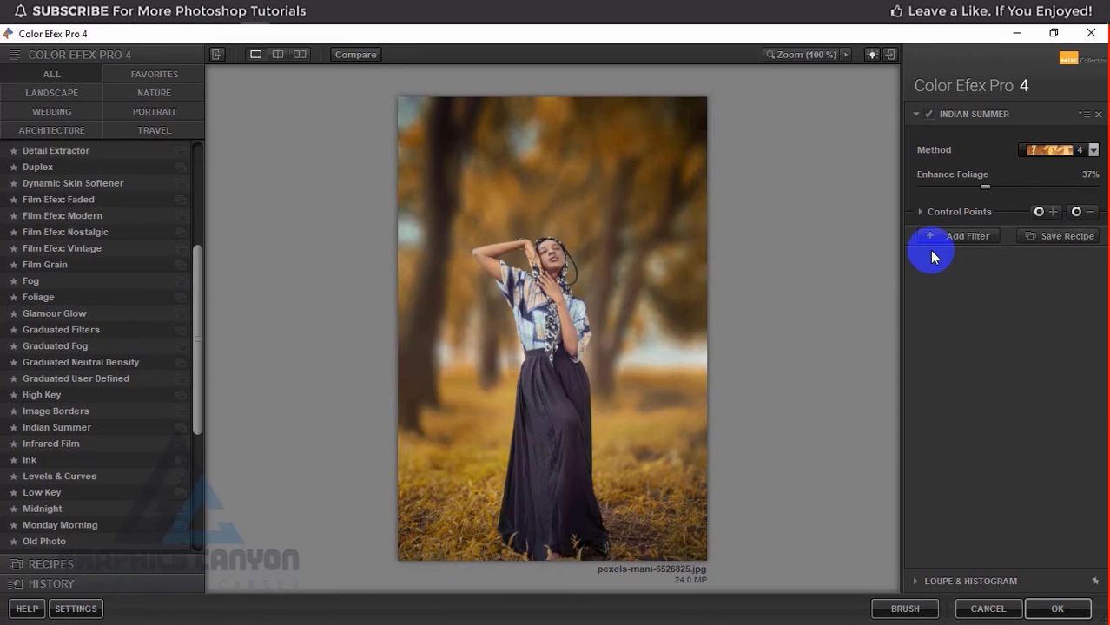
Add a Cross Processing filter with method L03 on top of Indian Summer, and apply both filters to the photo
click(968, 240)
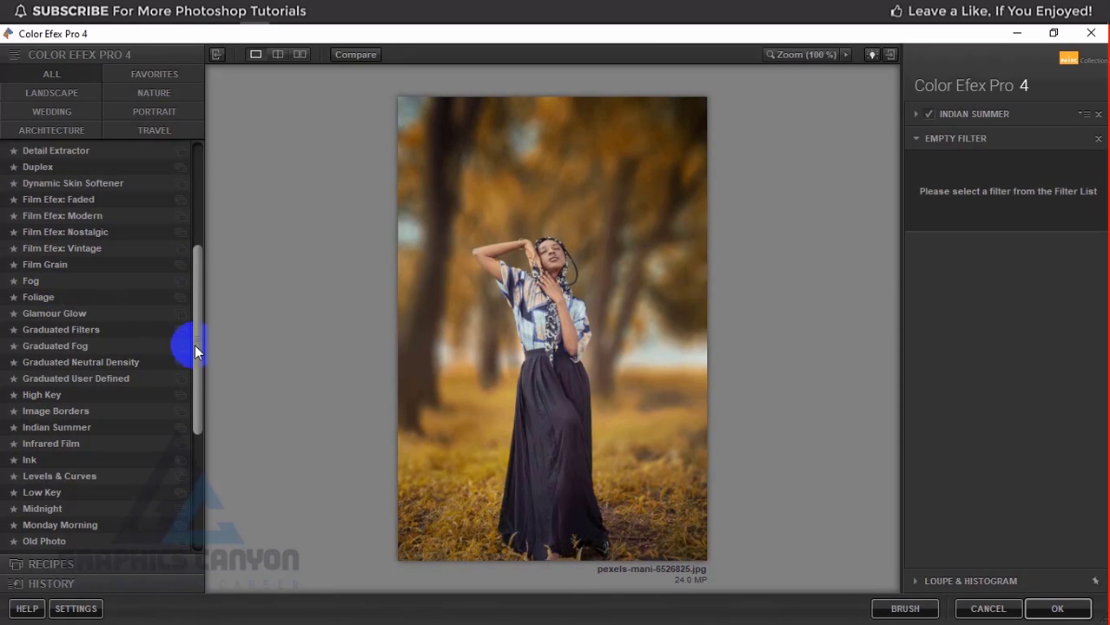
drag(195, 337, 221, 213)
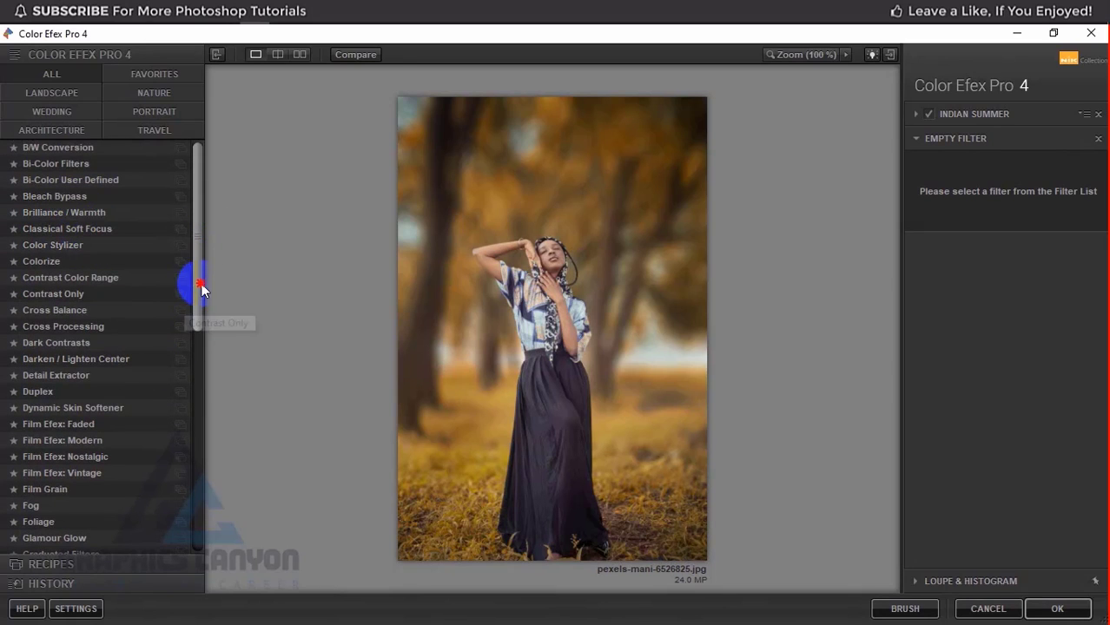
click(101, 328)
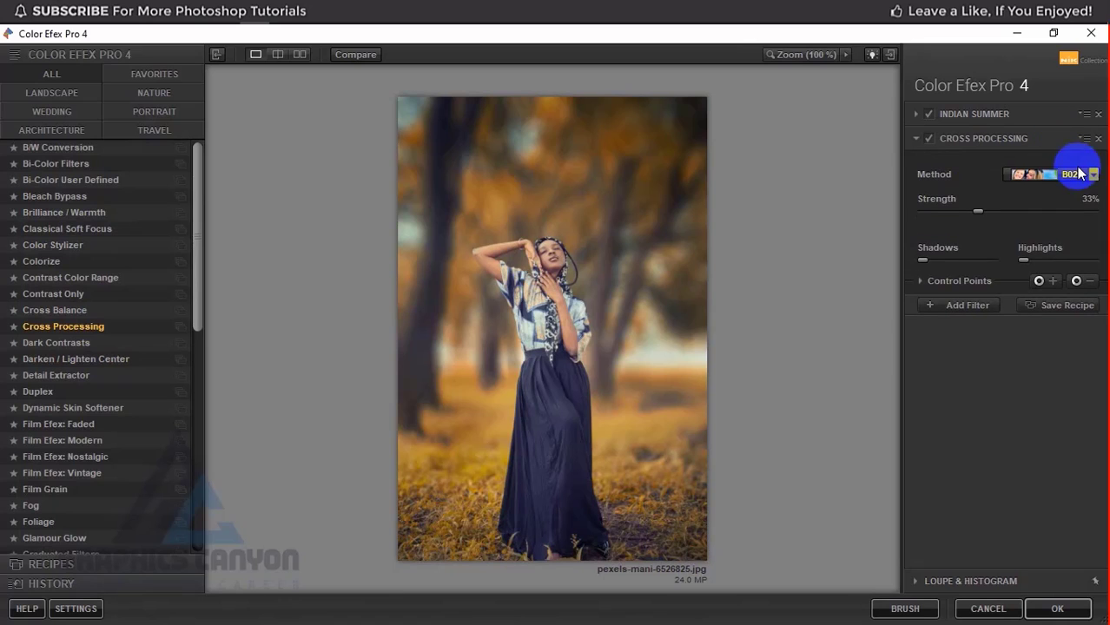
click(1082, 173)
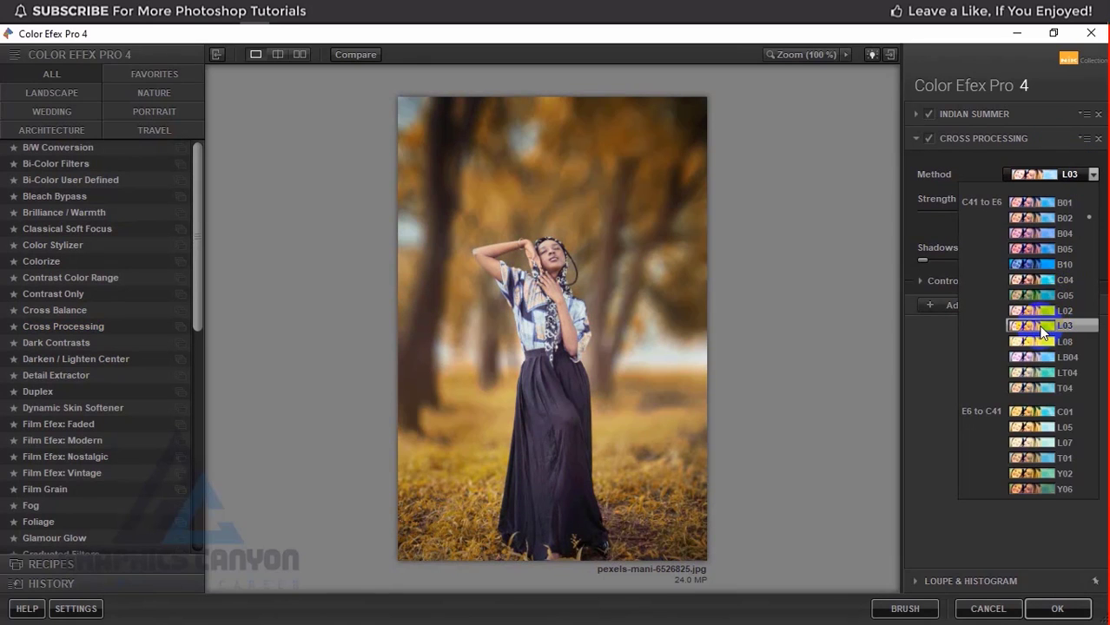
click(1042, 326)
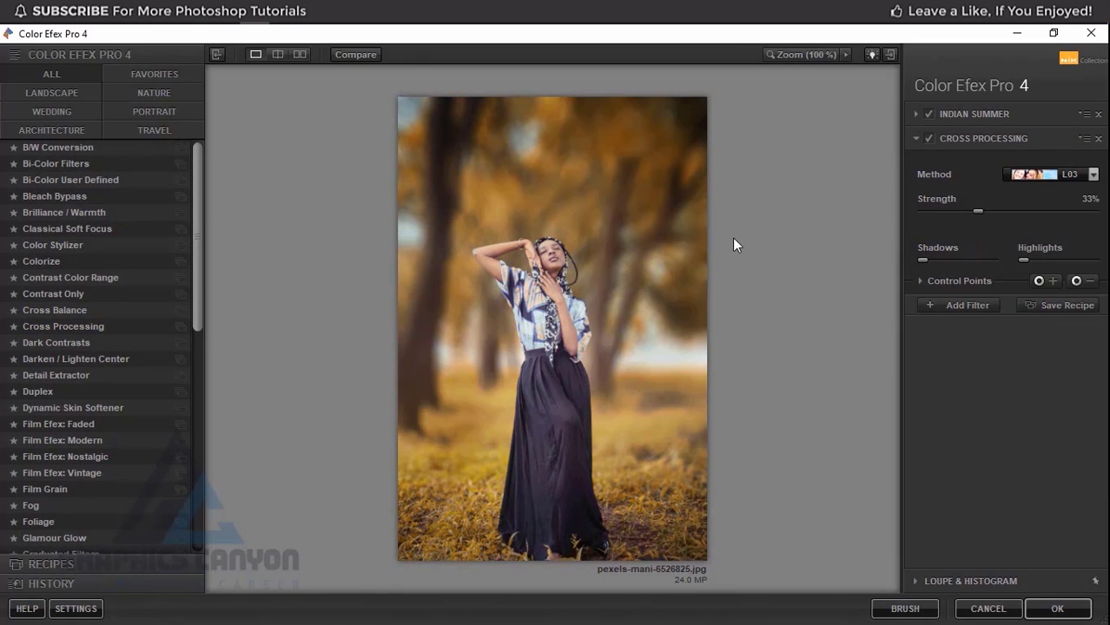
click(1054, 609)
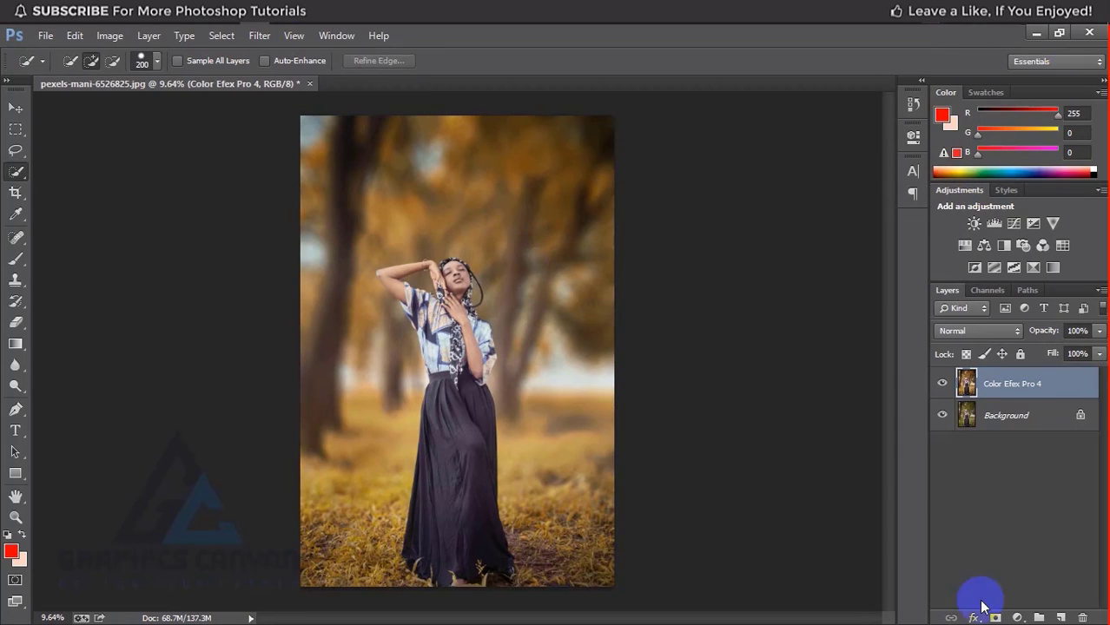
click(911, 14)
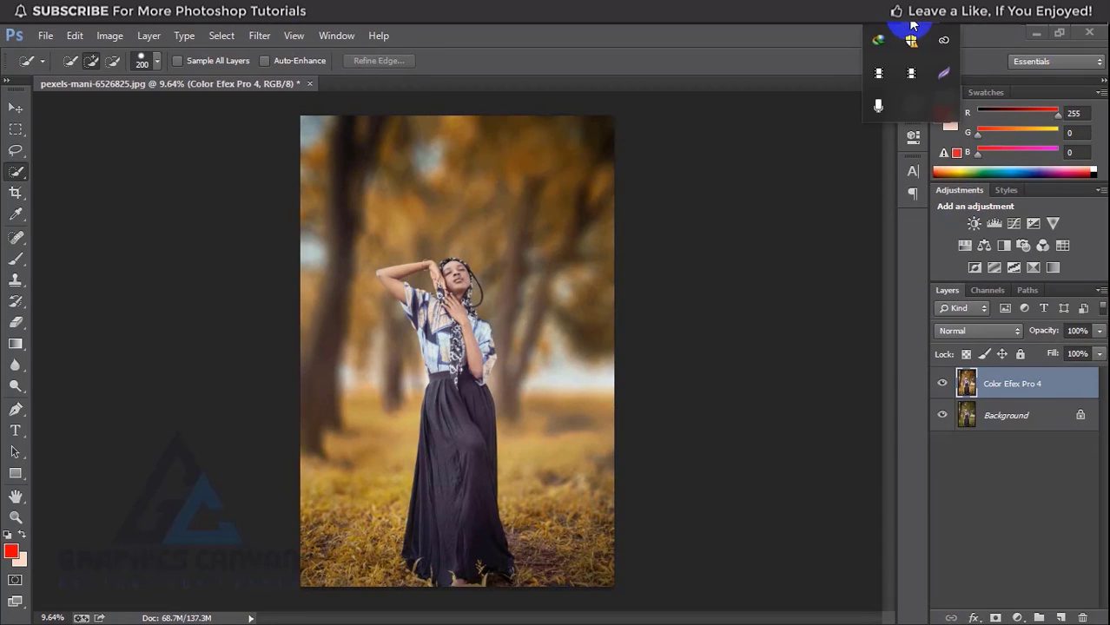
click(879, 74)
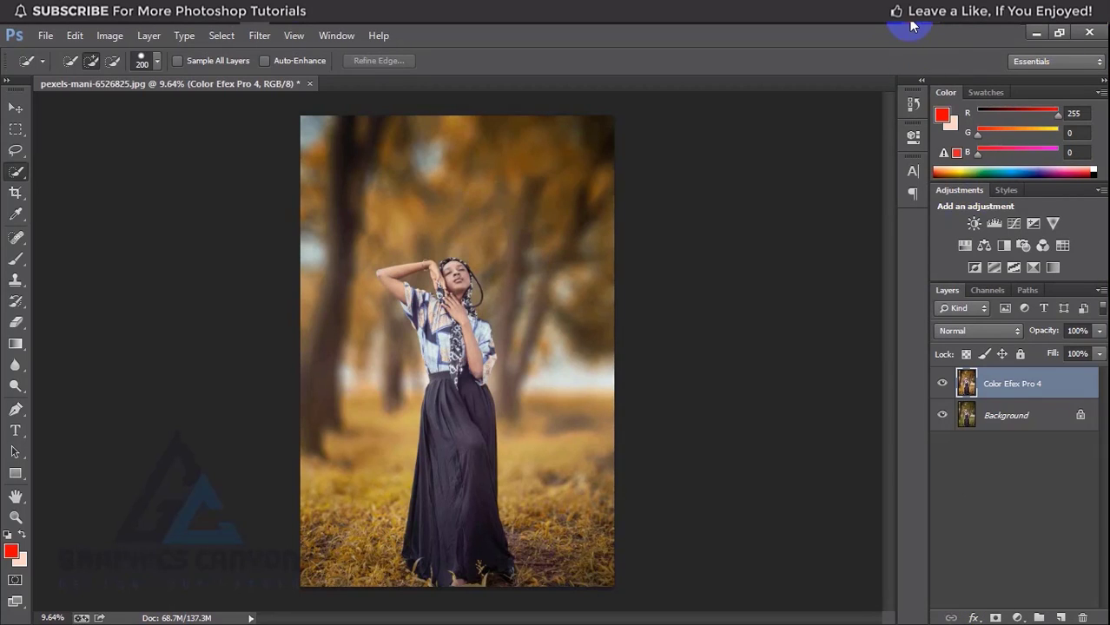
mouse_move(912, 28)
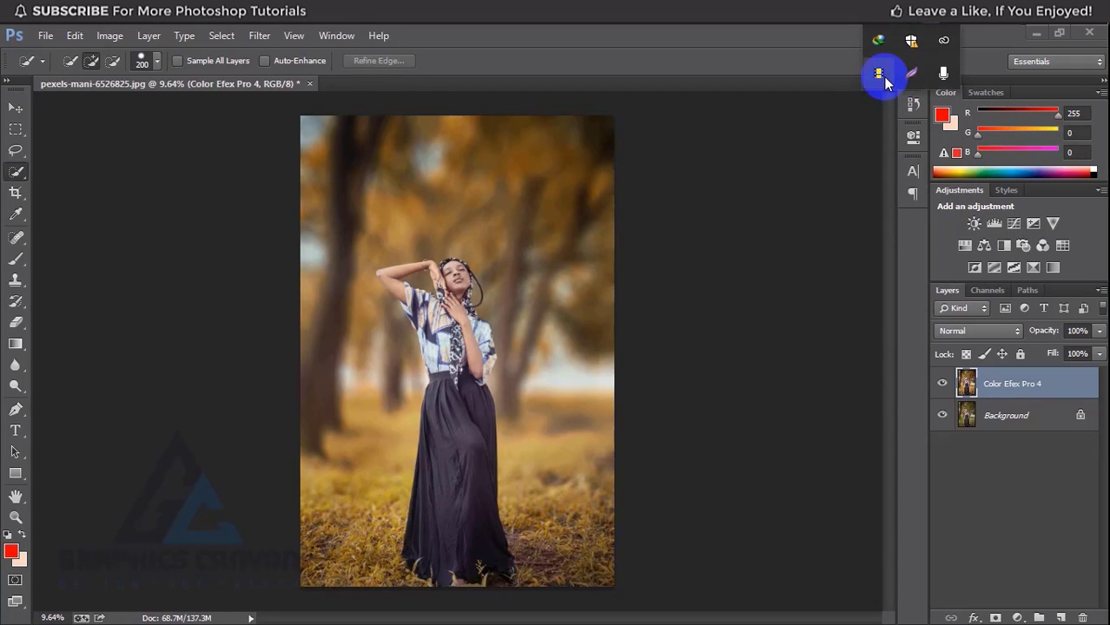